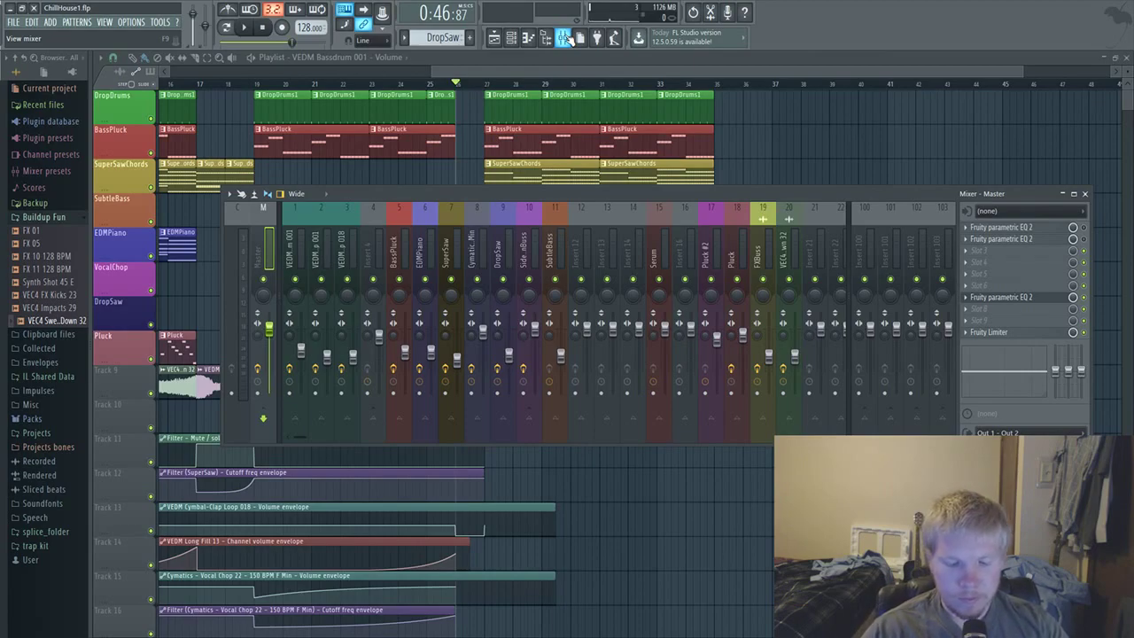
Close the mixer with F9 to reveal the full ChillHouse1 playlist arrangement
key(F9)
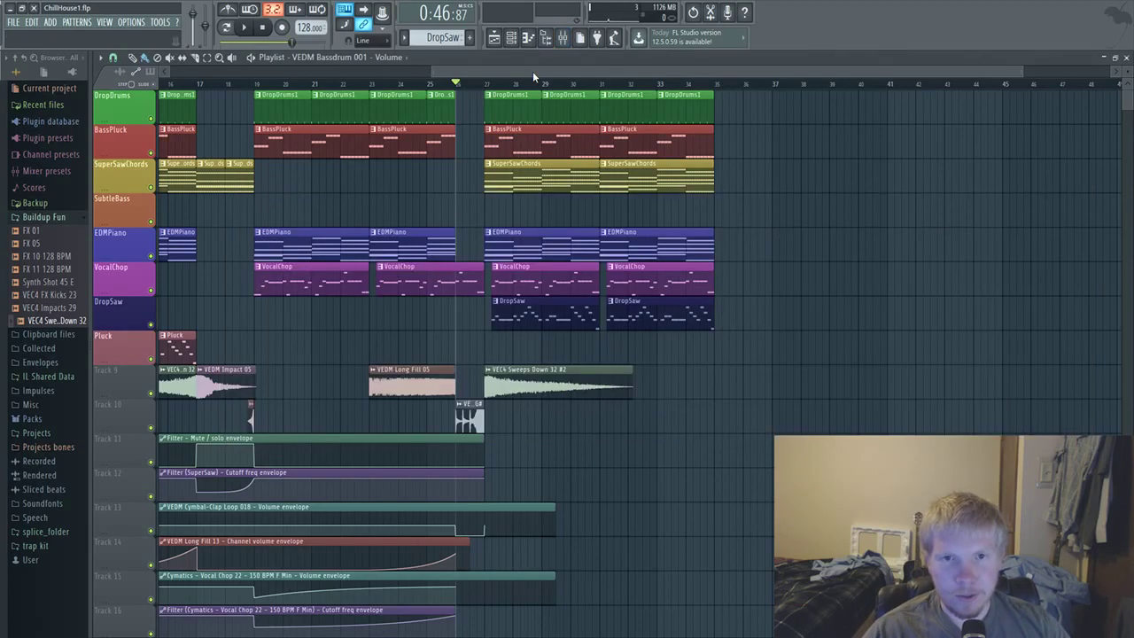
key(space)
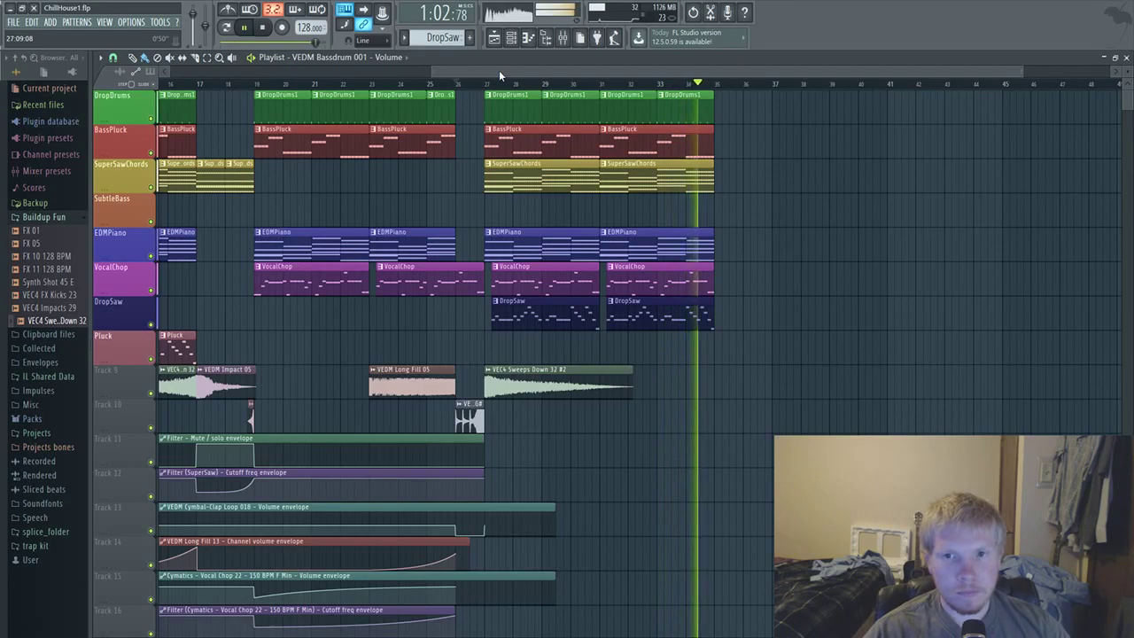
key(space)
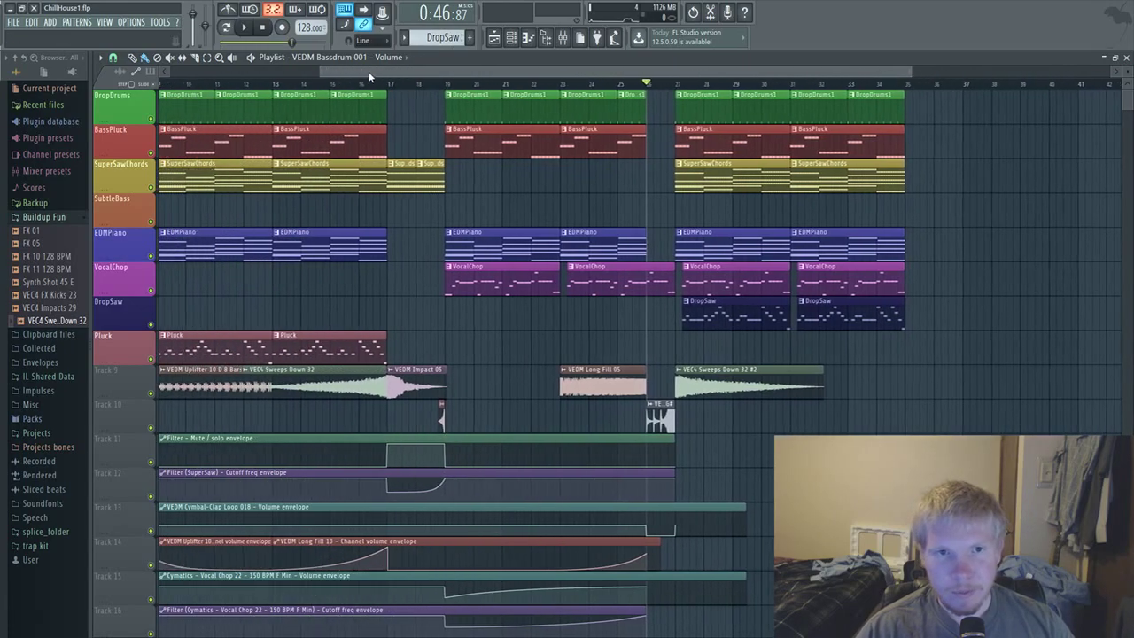
mouse_move(379, 69)
mouse_down()
mouse_move(480, 73)
mouse_move(470, 80)
mouse_up()
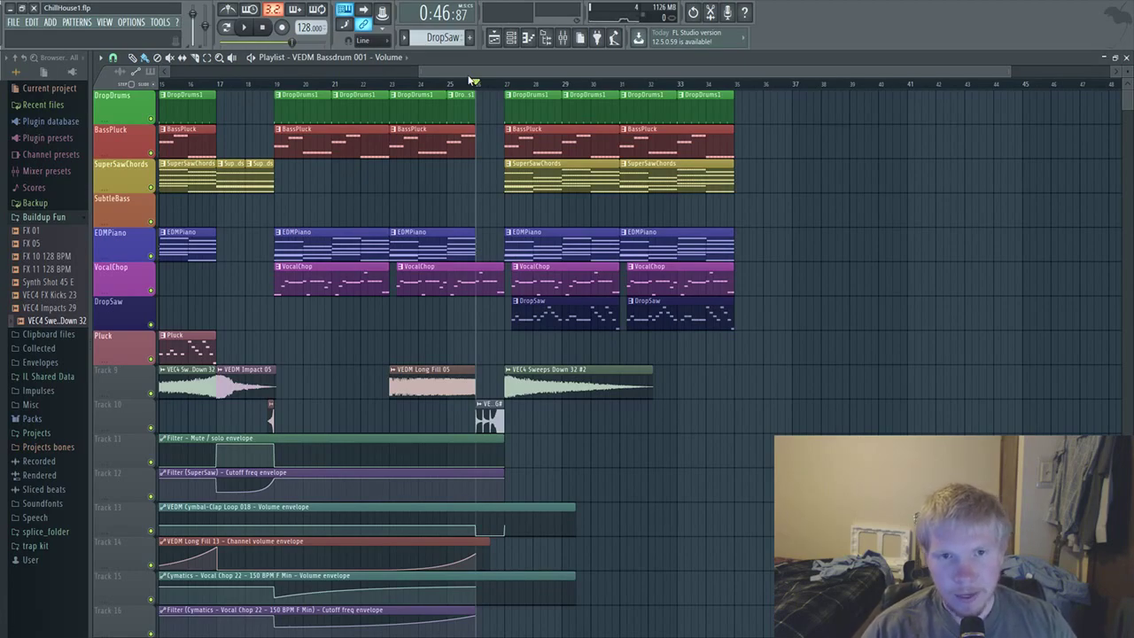
mouse_move(470, 74)
mouse_down()
mouse_move(202, 86)
mouse_move(476, 98)
mouse_move(461, 86)
mouse_up()
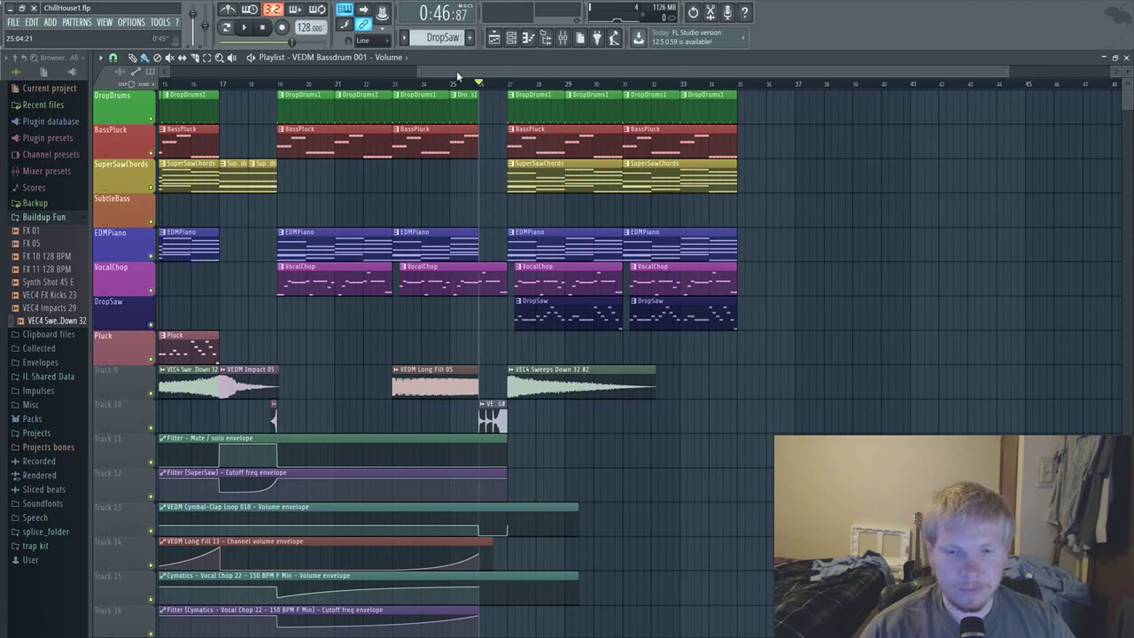
scroll(458, 77, down, 3)
scroll(447, 133, up, 3)
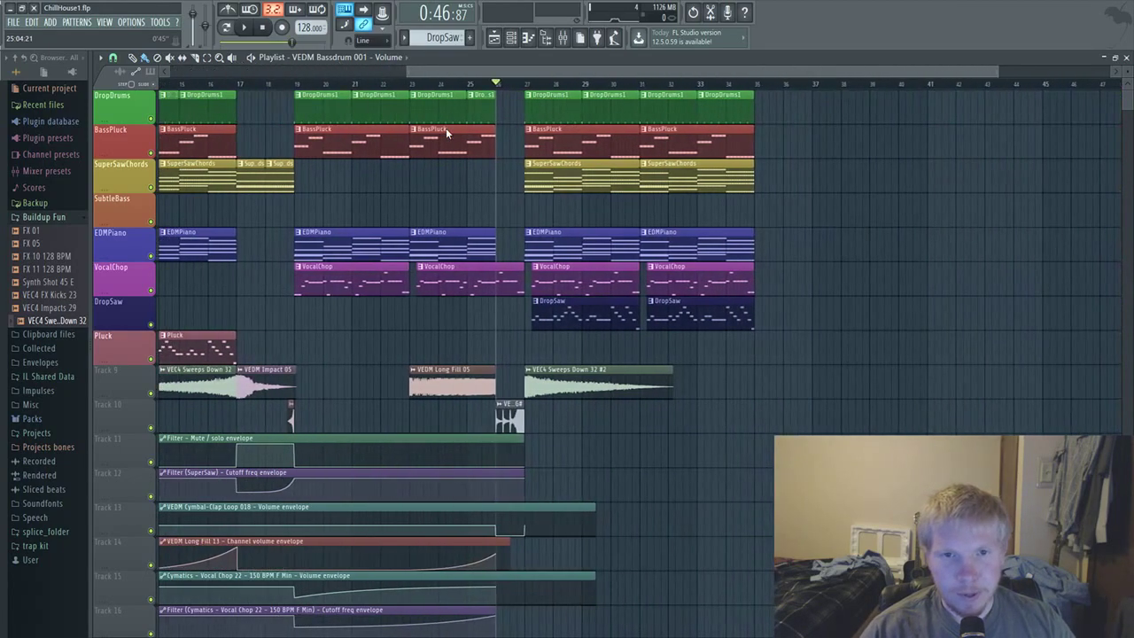
scroll(326, 123, up, 2)
scroll(398, 67, down, 2)
mouse_move(398, 67)
mouse_down()
mouse_move(543, 73)
mouse_move(470, 74)
mouse_up()
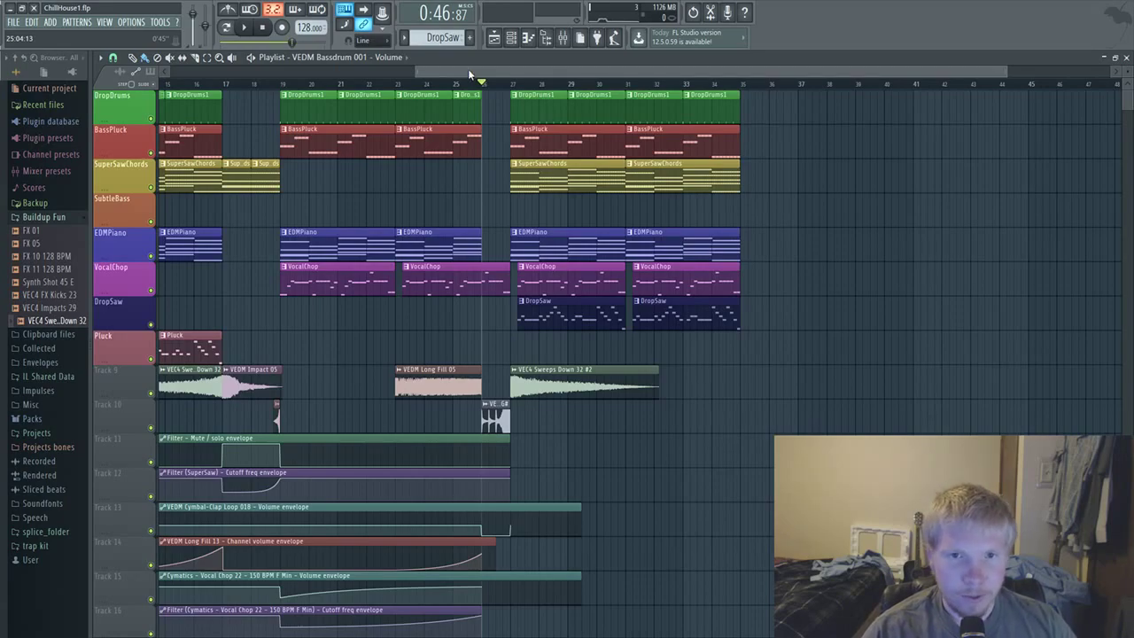
mouse_move(468, 70)
mouse_down()
mouse_move(413, 70)
mouse_move(475, 64)
mouse_move(470, 81)
mouse_move(450, 76)
mouse_move(468, 83)
mouse_move(453, 82)
mouse_move(460, 74)
mouse_up()
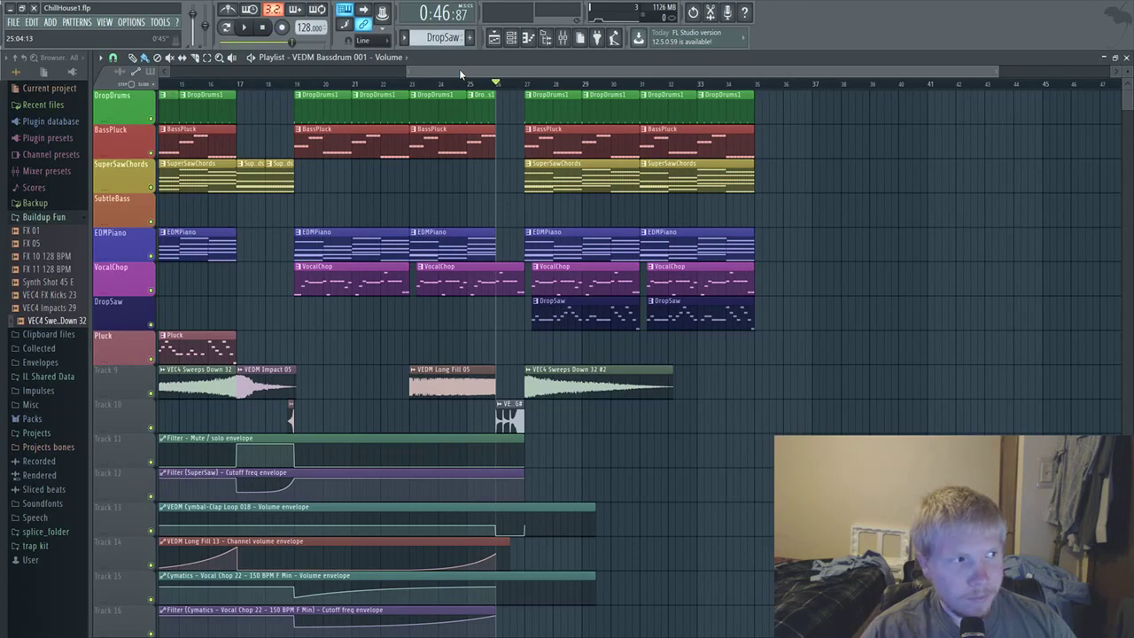
mouse_move(459, 68)
mouse_down()
mouse_move(469, 77)
mouse_move(440, 71)
mouse_up()
scroll(426, 226, down, 8)
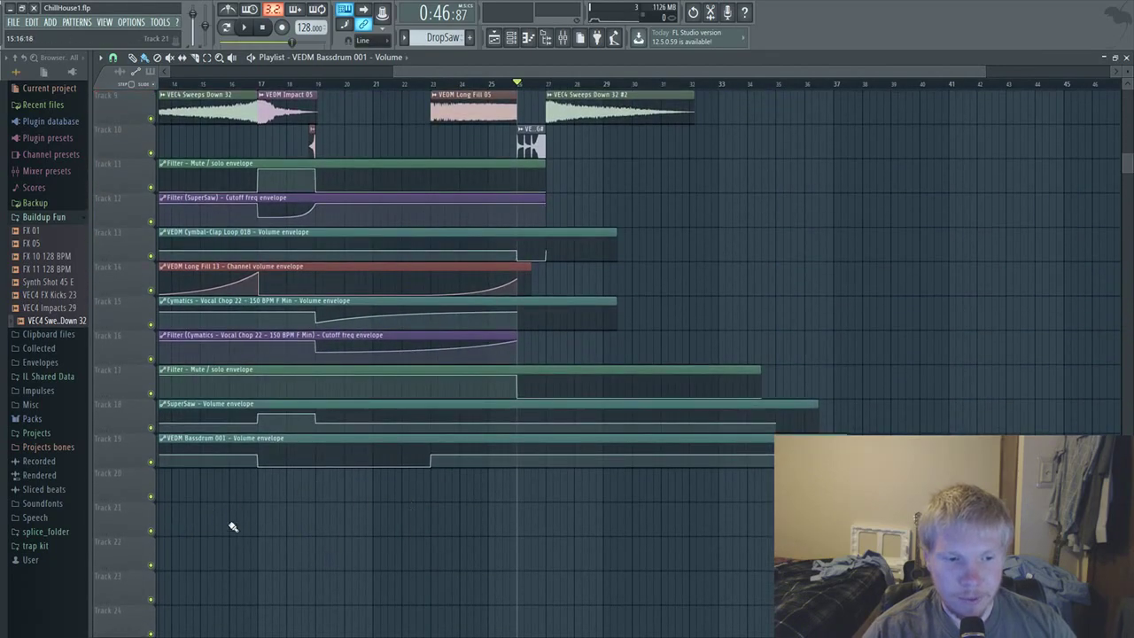
scroll(348, 524, up, 3)
scroll(346, 505, up, 4)
scroll(342, 488, up, 1)
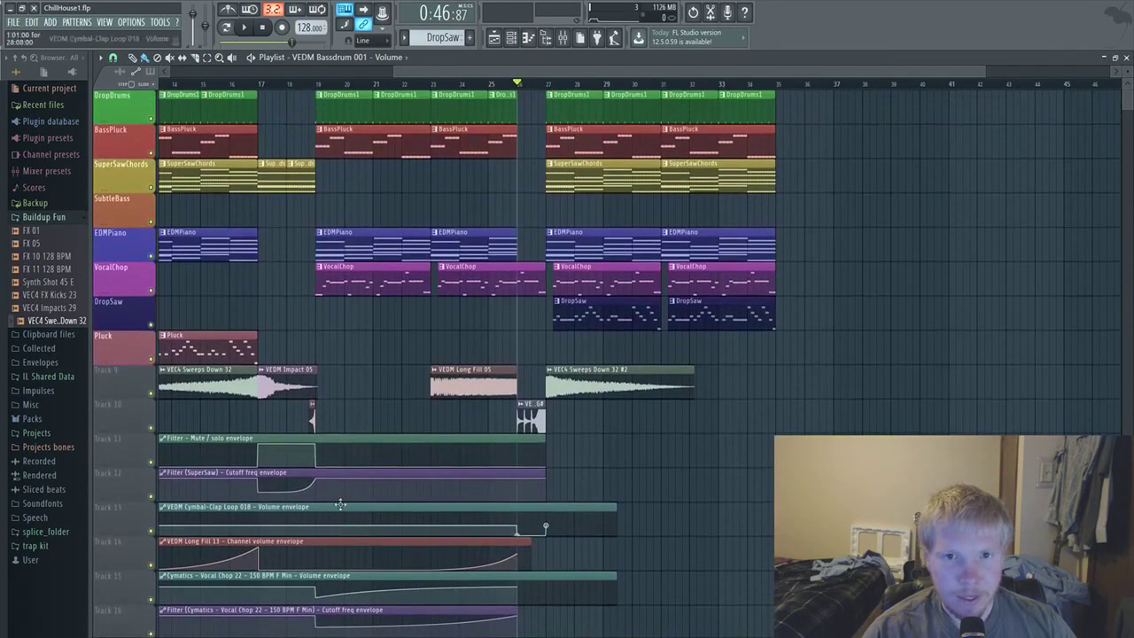
key(space)
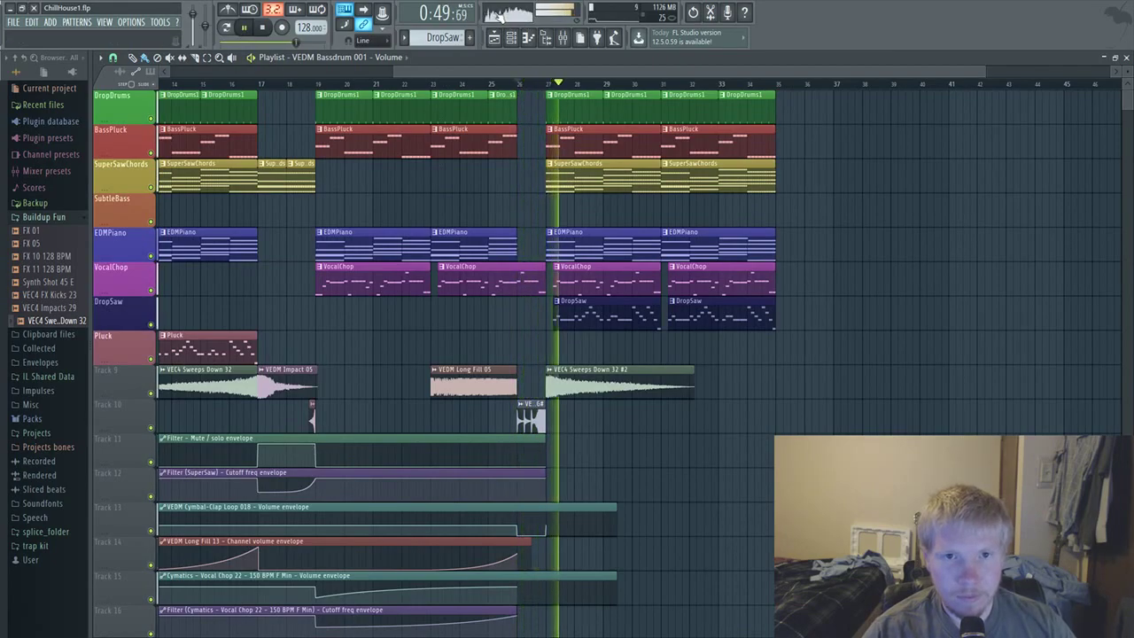
key(space)
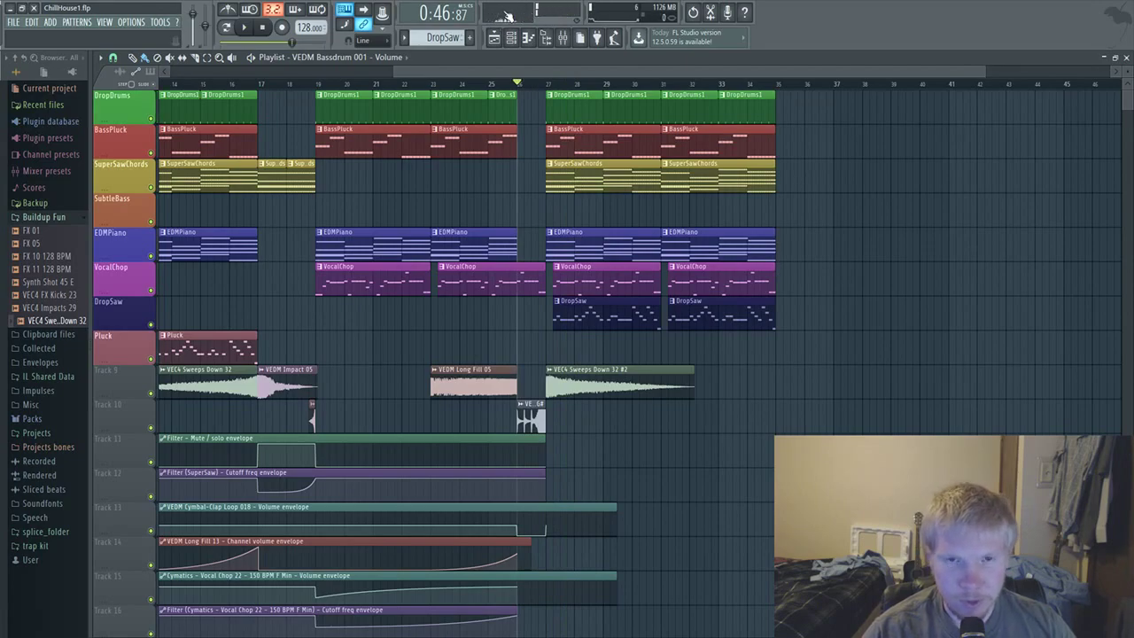
key(space)
key(space)
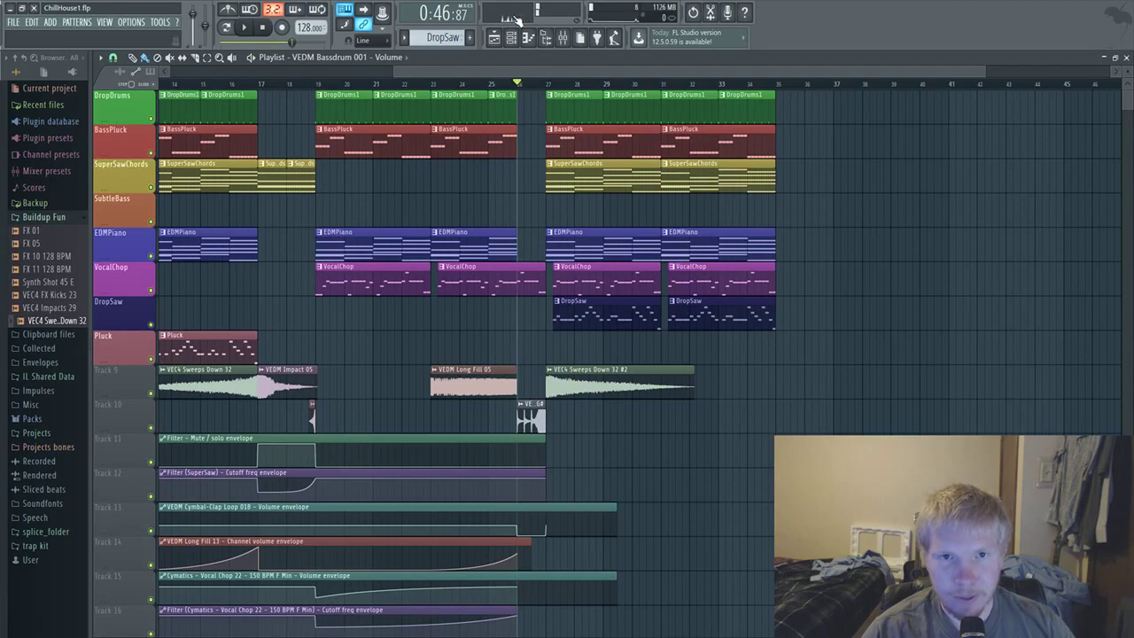
key(space)
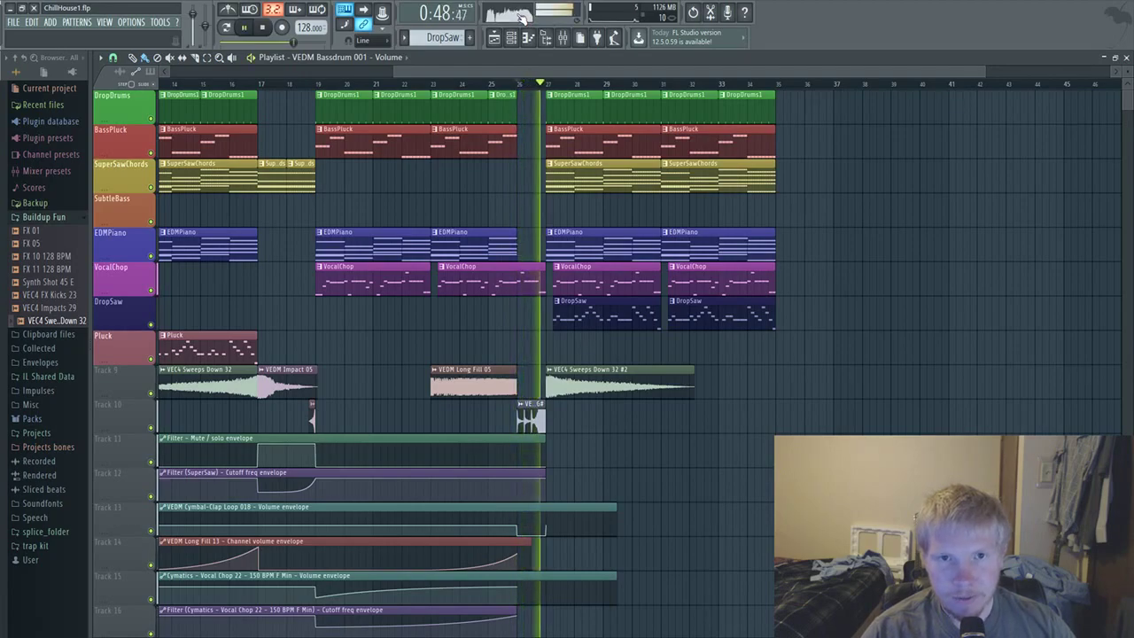
key(space)
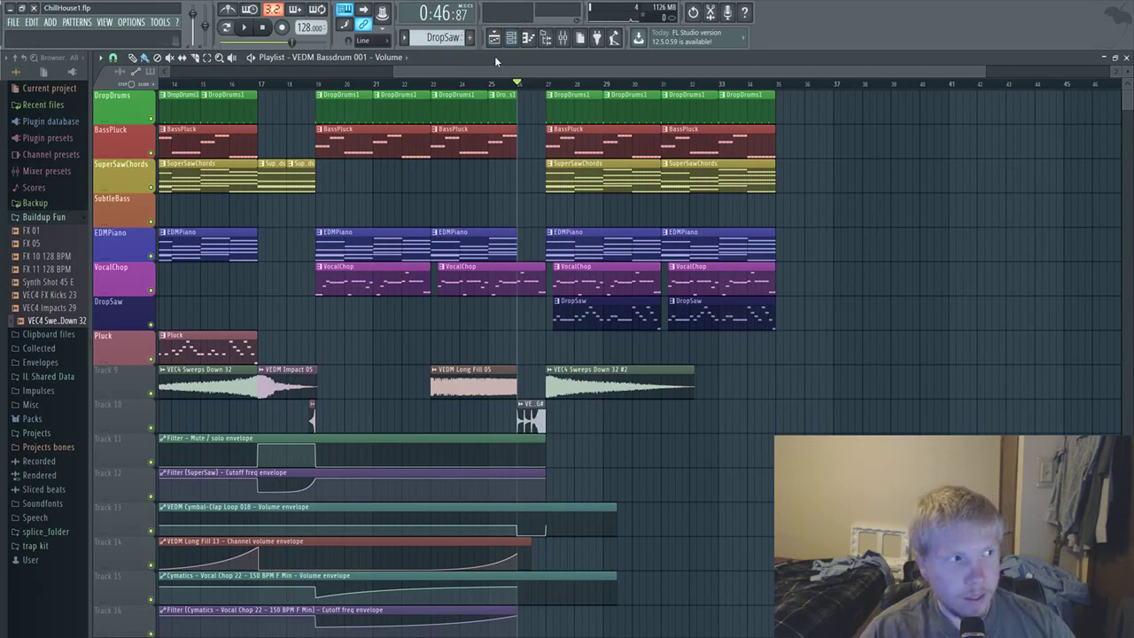
Show the Pluck's Serum synth, the mixer on Insert 14, and the channel rack
click(511, 37)
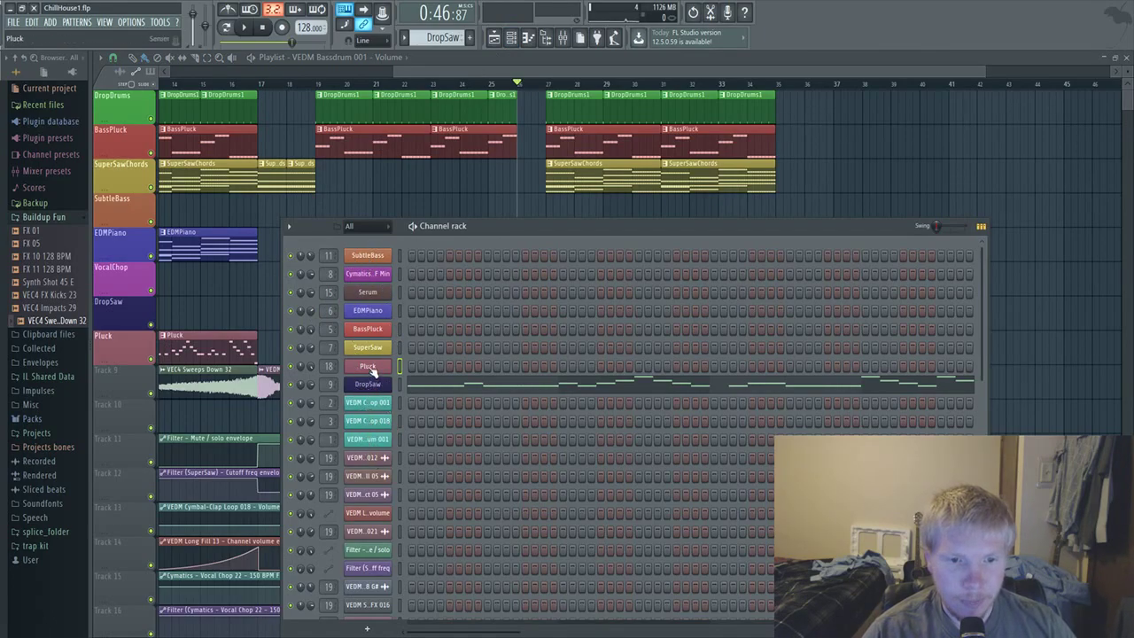
click(562, 38)
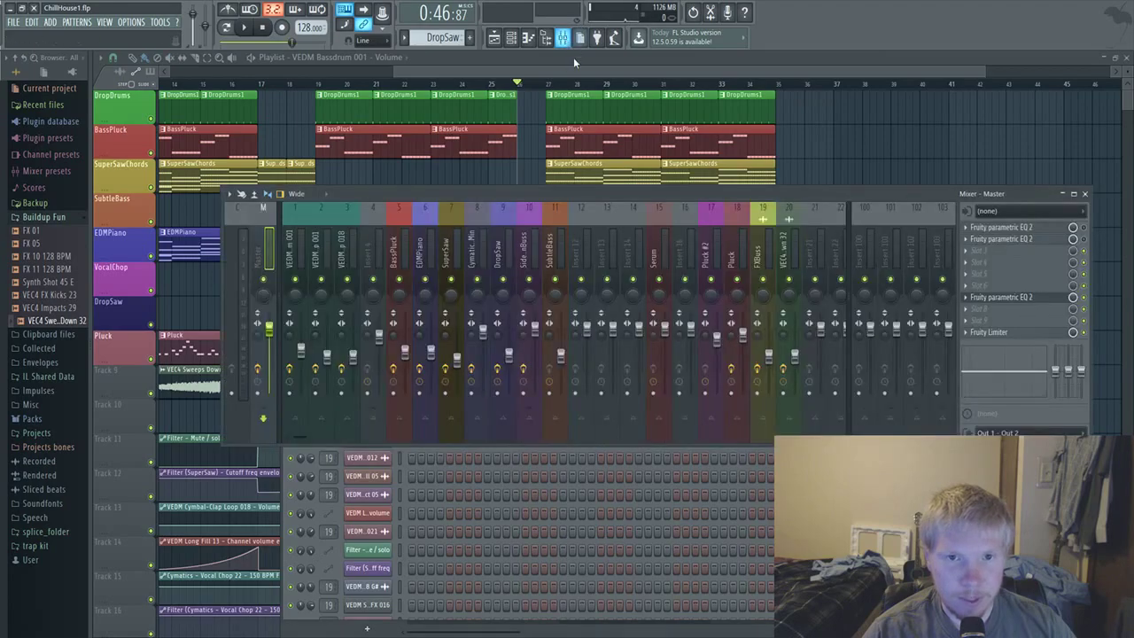
click(563, 38)
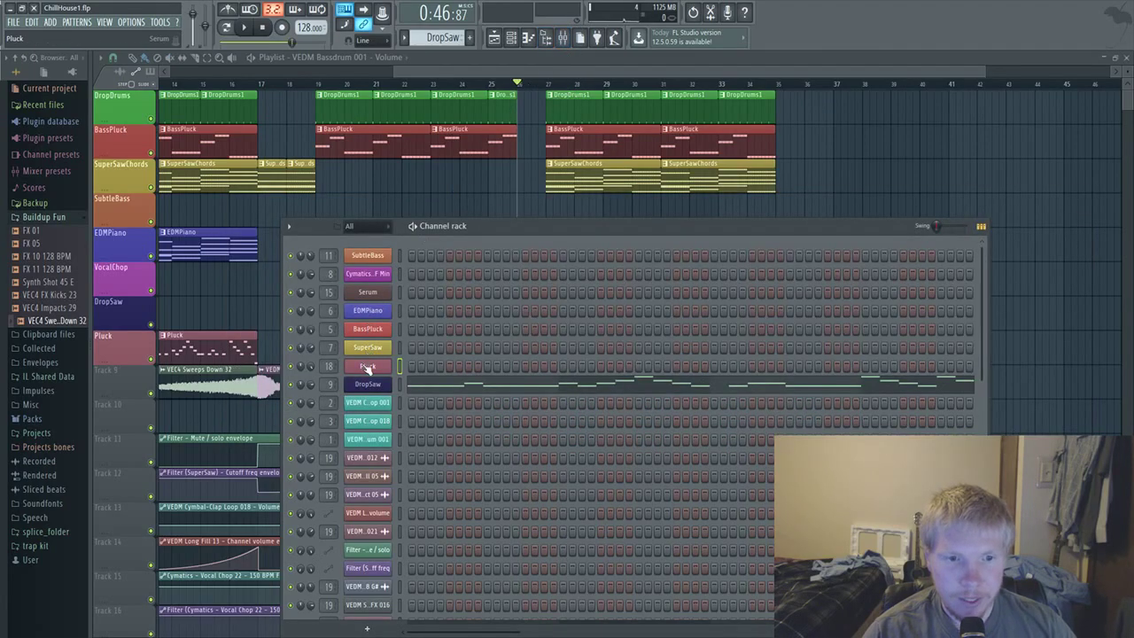
click(367, 367)
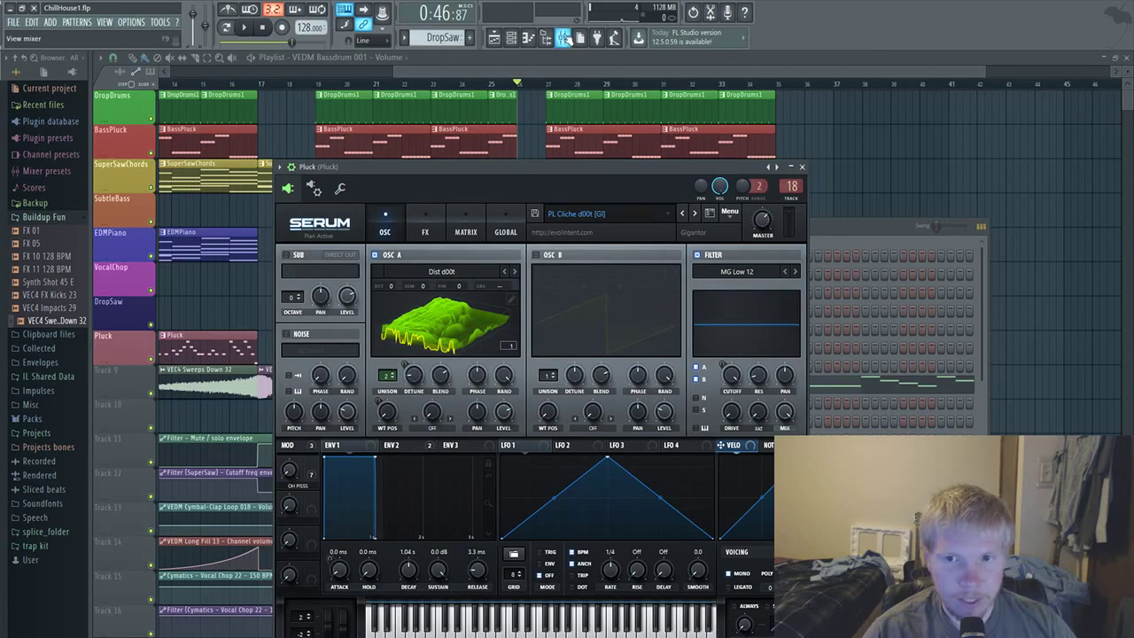
click(563, 38)
click(627, 248)
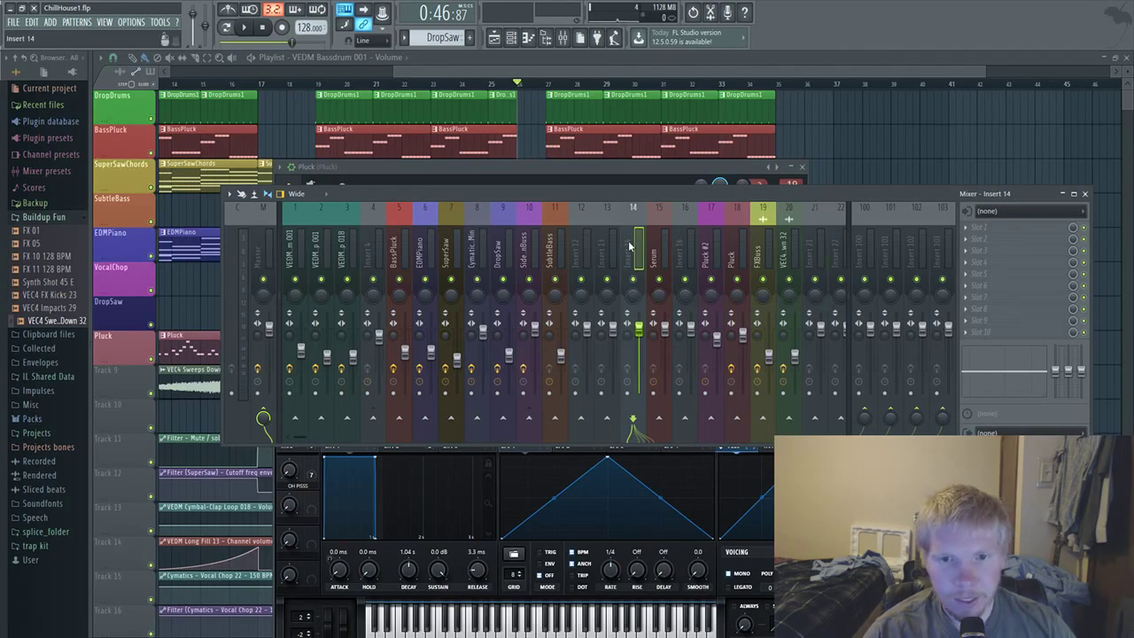
click(514, 39)
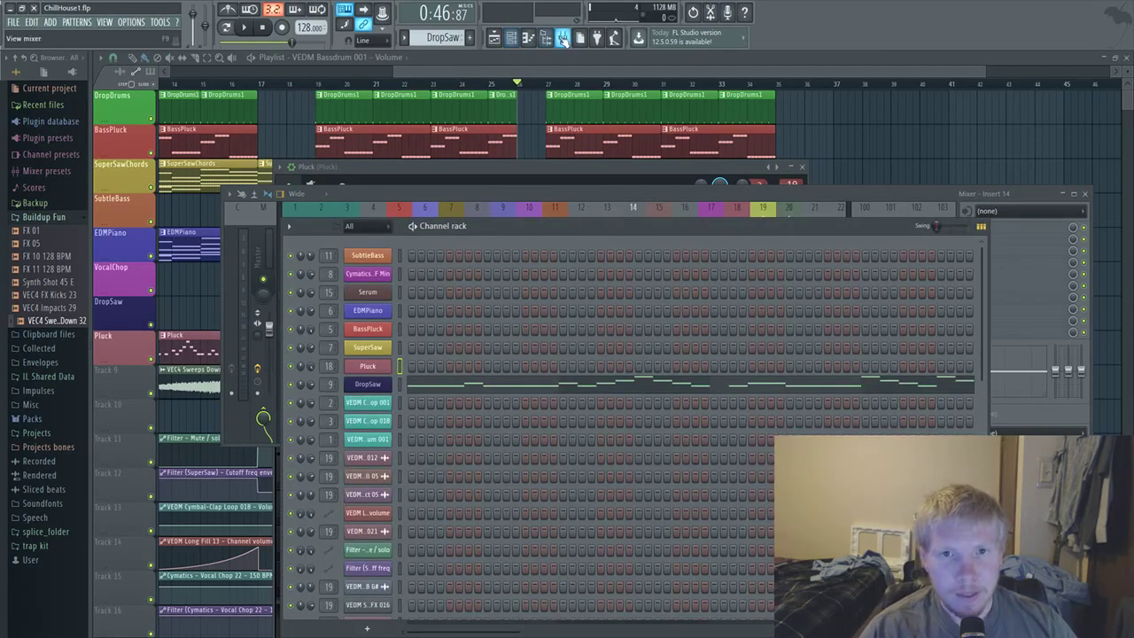
Reopen the mixer, play briefly, and select the VEDM Bassdrum 001 insert
click(562, 39)
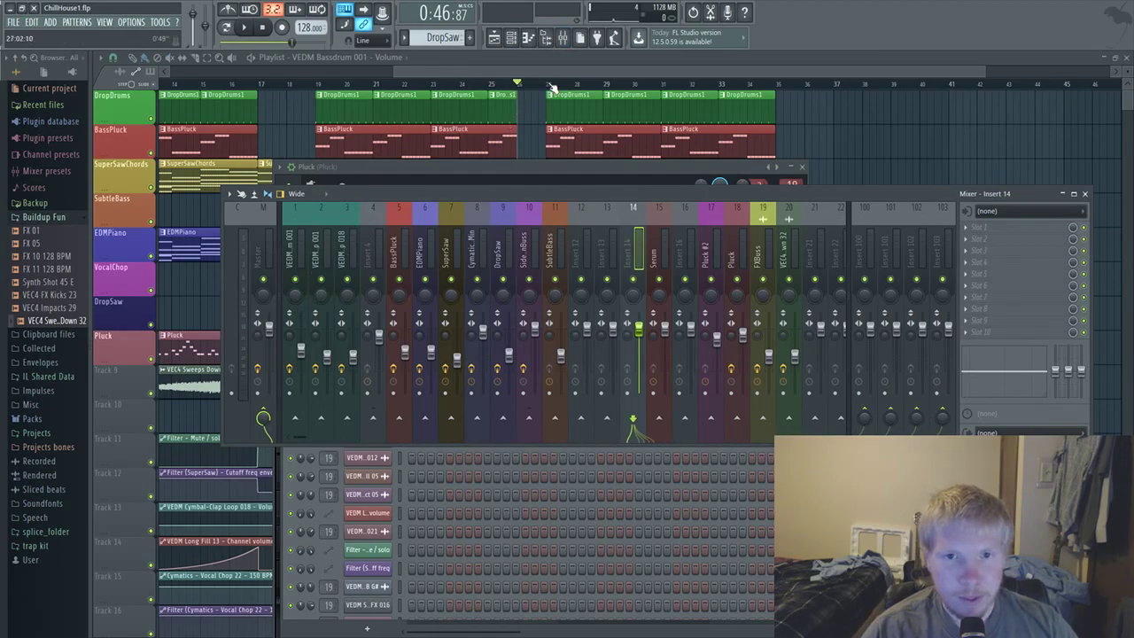
click(547, 93)
click(564, 39)
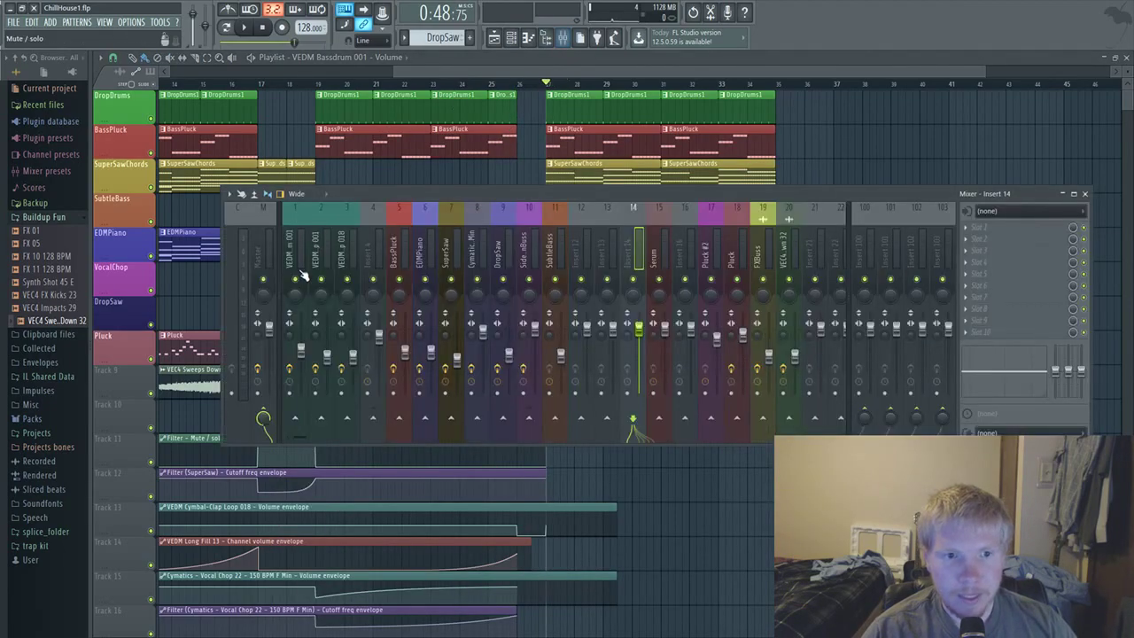
key(space)
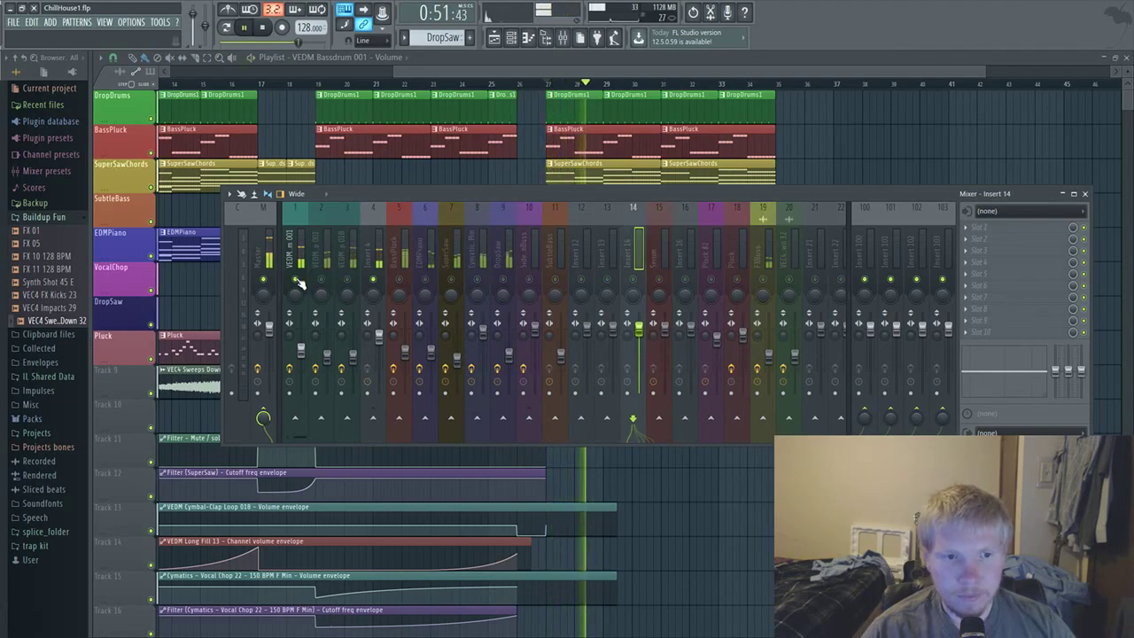
key(space)
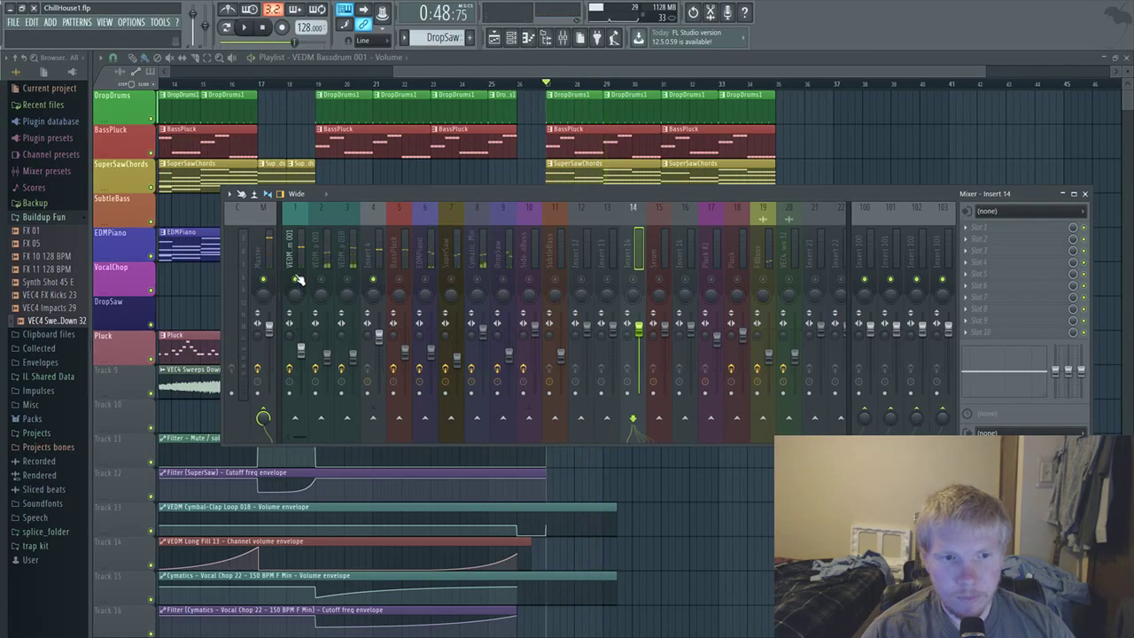
click(299, 266)
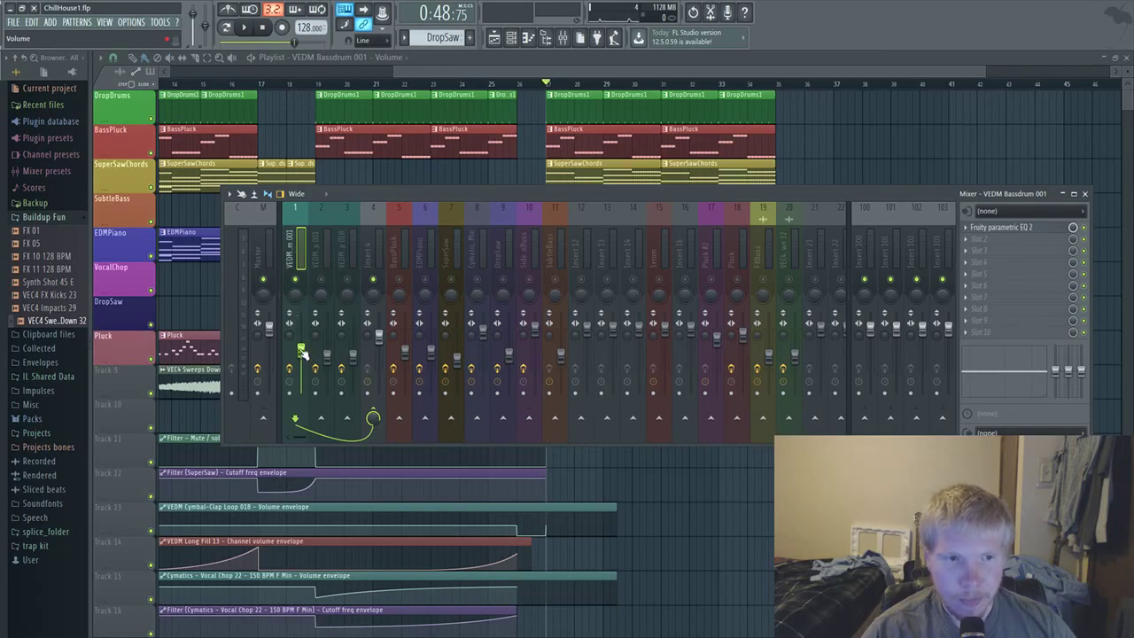
Set the VEDM Cowbell Loop's Insert 2 fader to about -17 dB while auditioning playback
key(space)
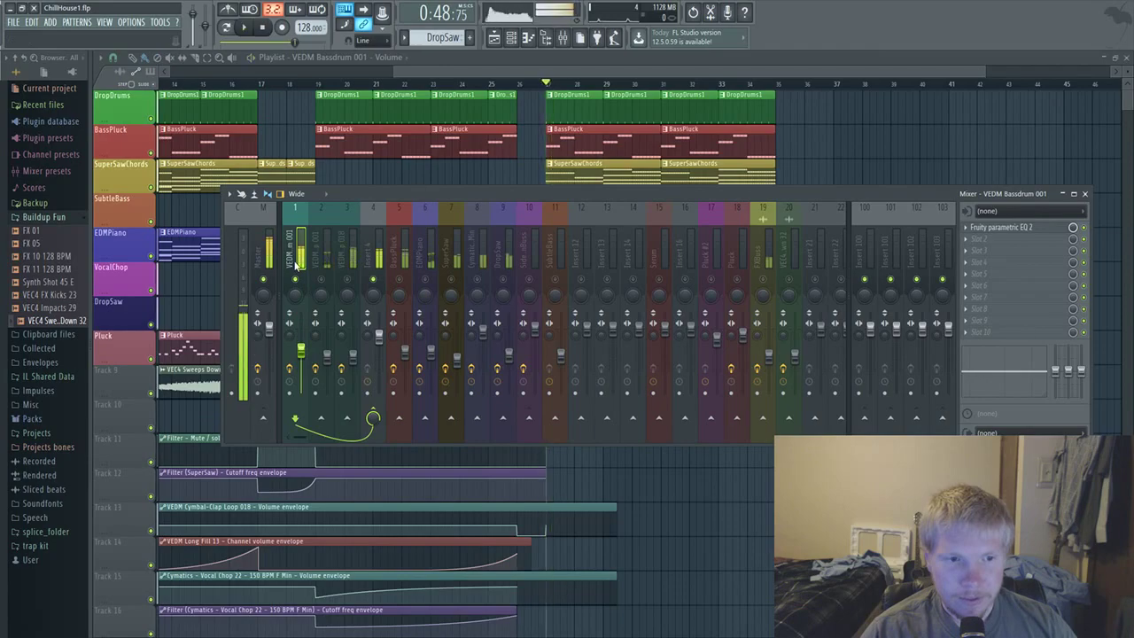
key(space)
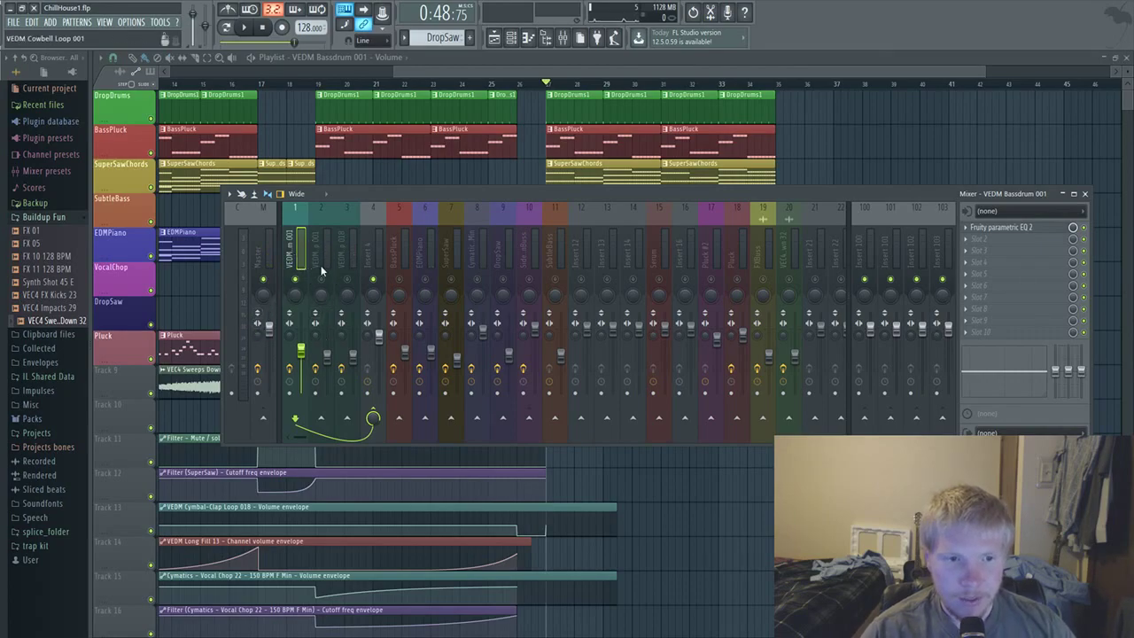
click(327, 357)
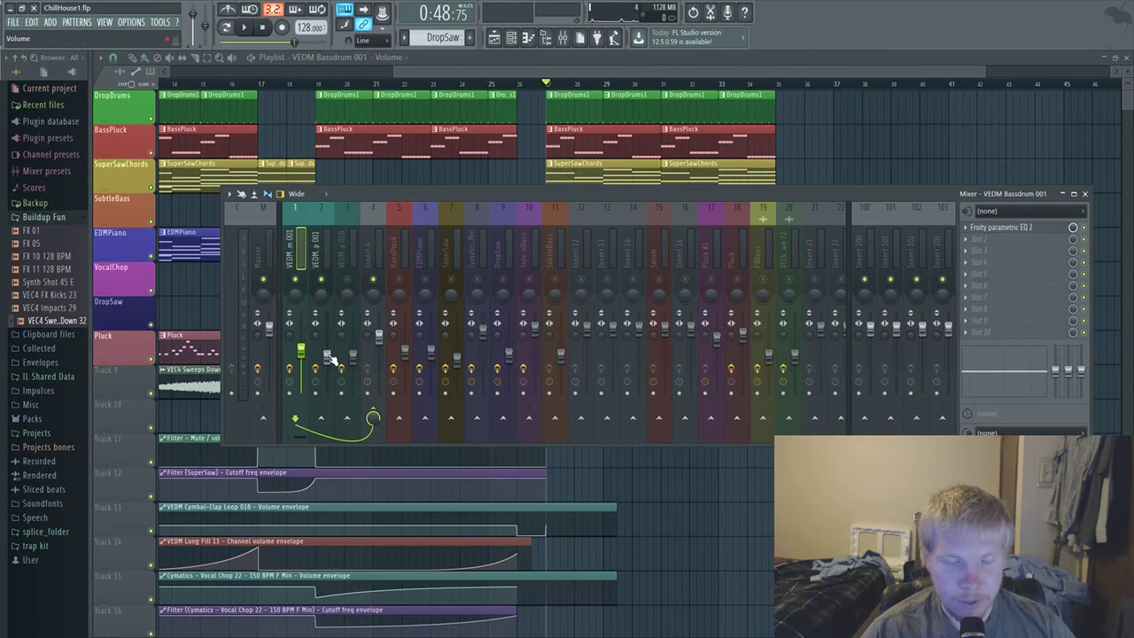
mouse_move(328, 357)
mouse_down()
mouse_move(327, 391)
mouse_move(327, 357)
mouse_up()
key(space)
key(space)
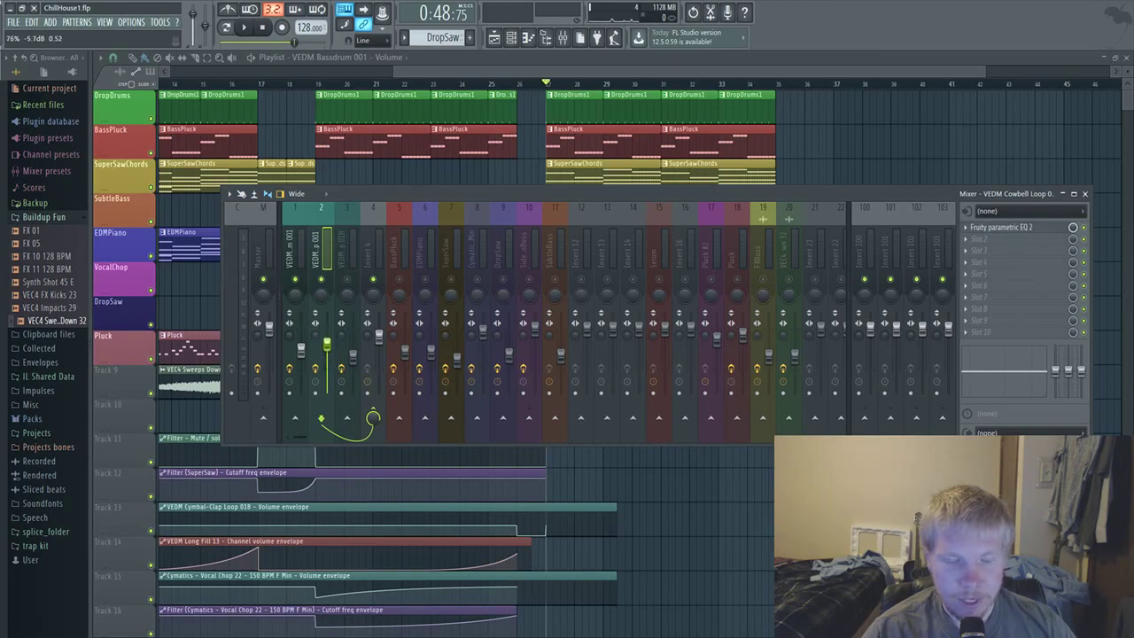
drag(327, 348, 327, 381)
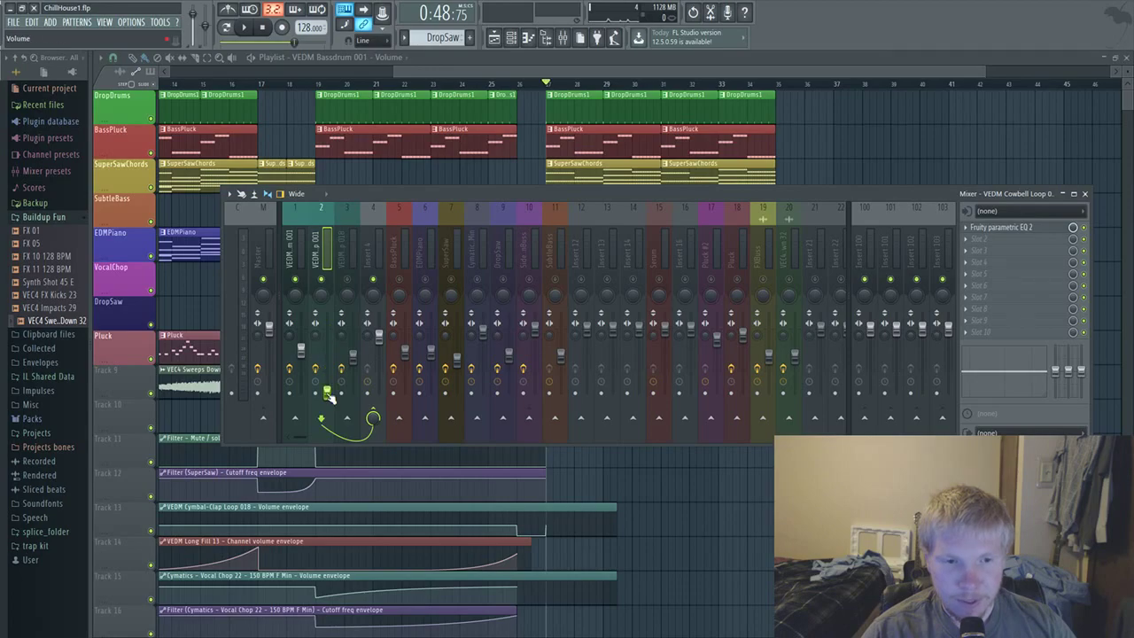
key(space)
drag(327, 390, 327, 354)
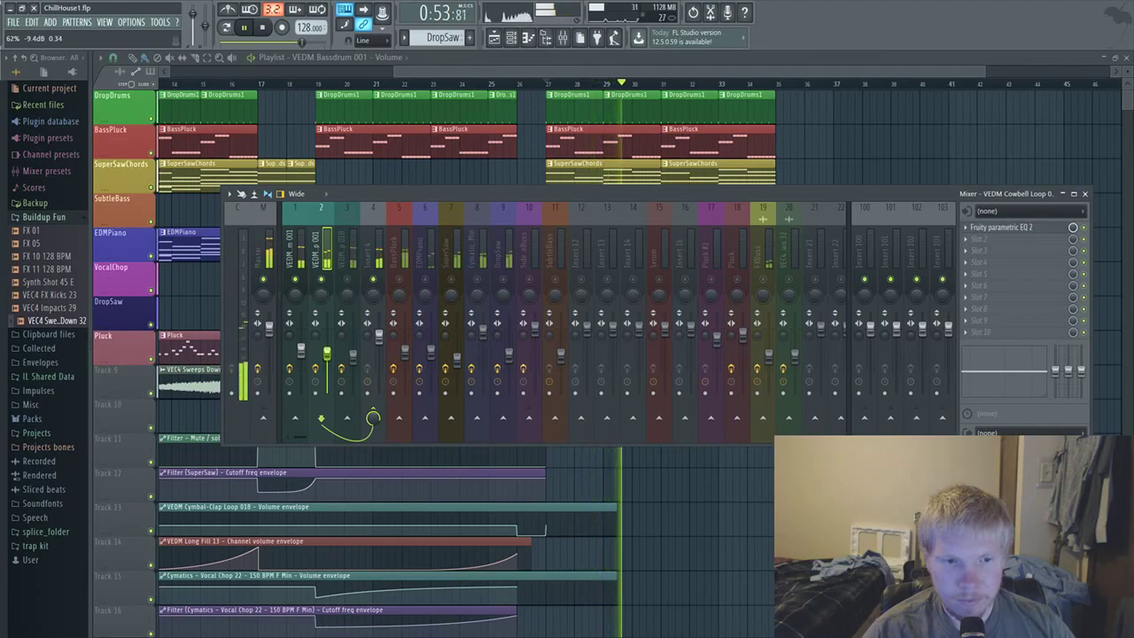
key(space)
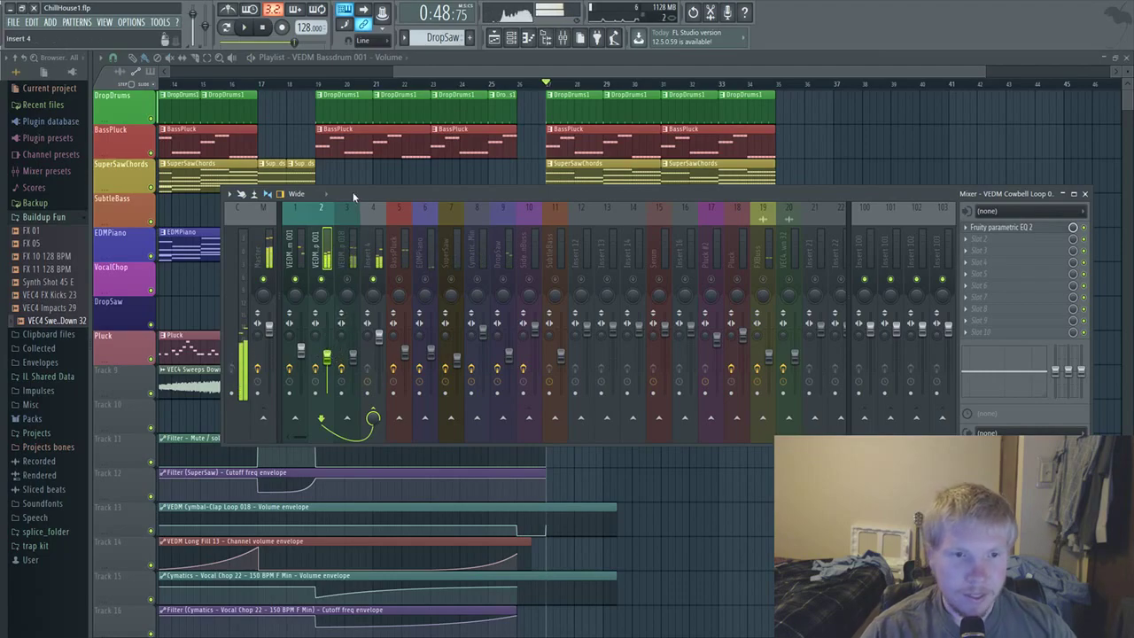
Unmute Cymbal-Clap, nudge BassPluck's fader, unmute all channels, and select the cowbell loop
click(353, 279)
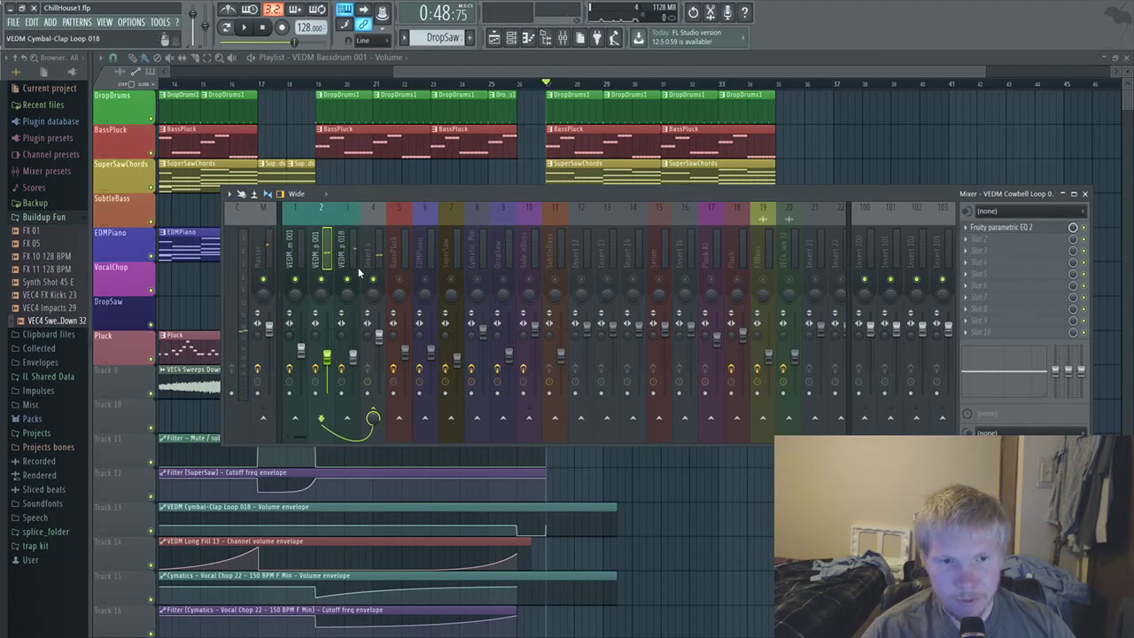
click(401, 282)
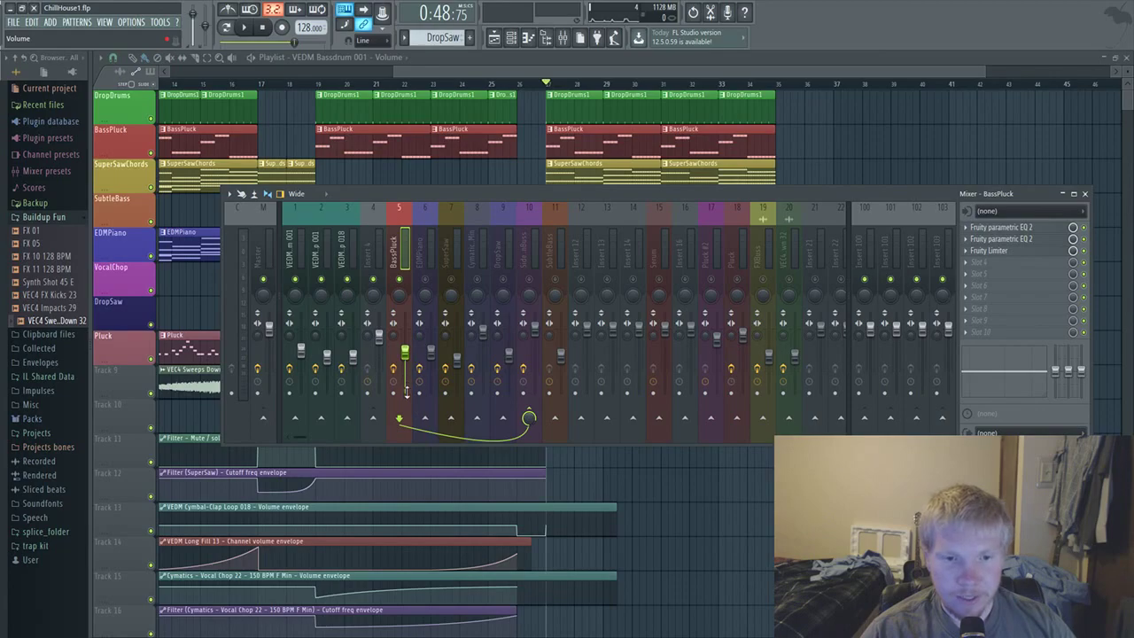
mouse_move(405, 352)
mouse_down()
mouse_move(405, 392)
mouse_move(405, 357)
mouse_up()
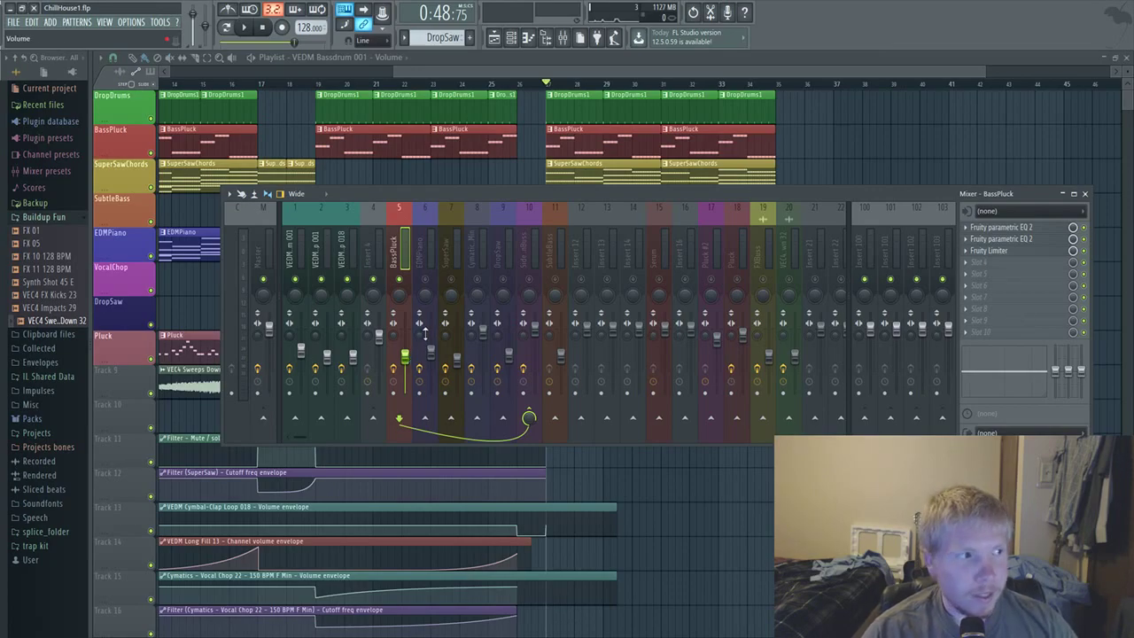
right_click(427, 280)
right_click(426, 280)
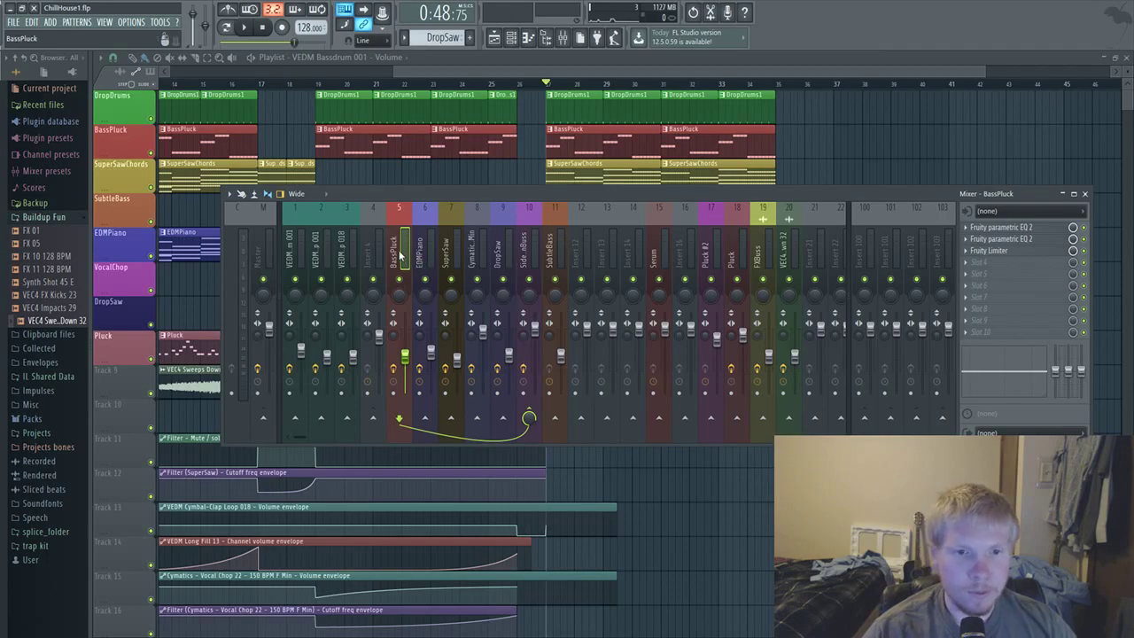
click(319, 248)
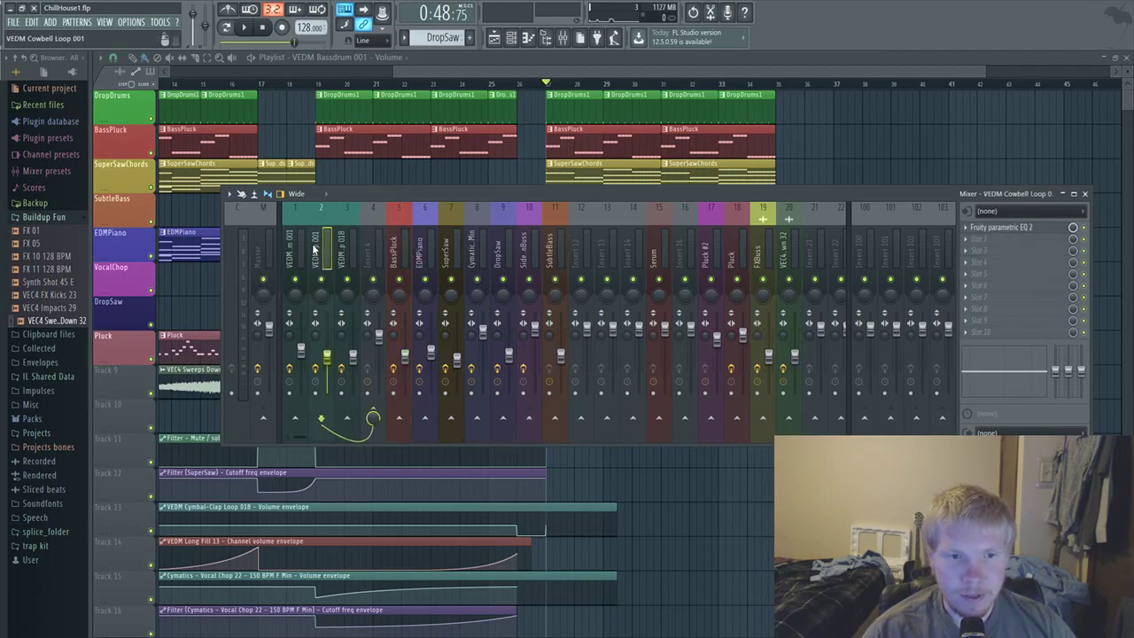
Inspect the high-pass EQs on the cowbell and Cymbal-Clap loop inserts
click(997, 228)
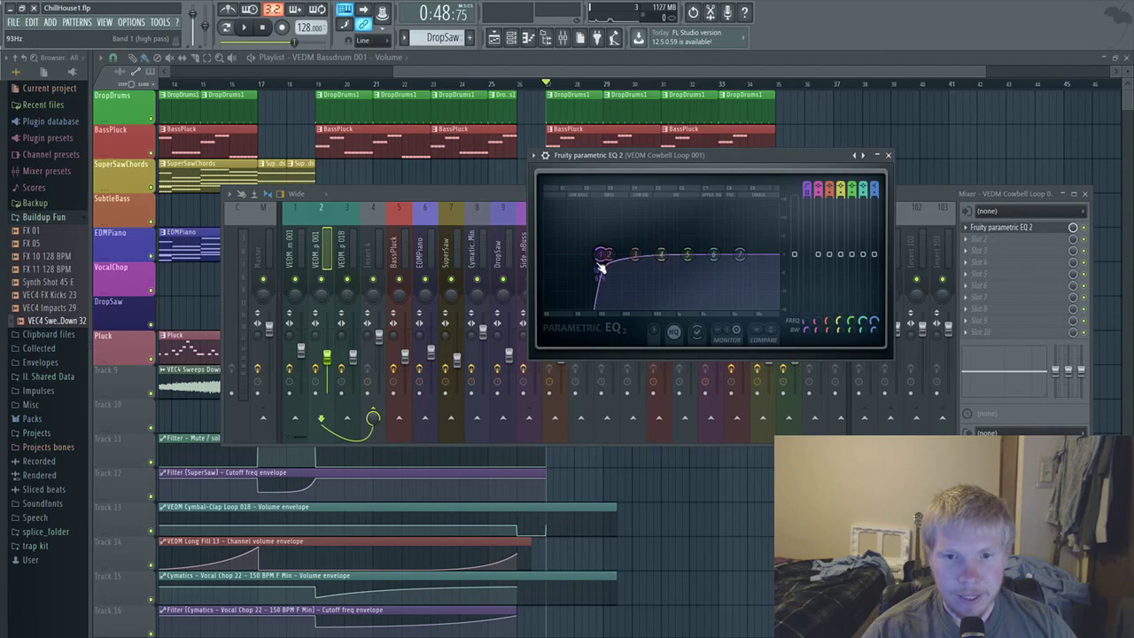
click(889, 156)
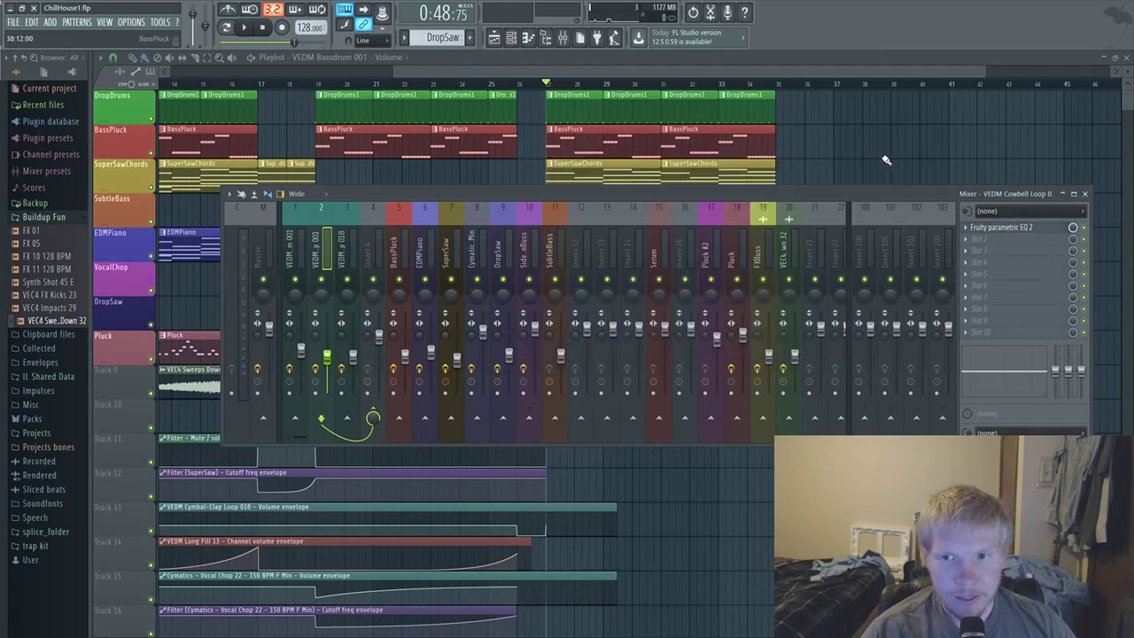
click(341, 250)
click(1010, 227)
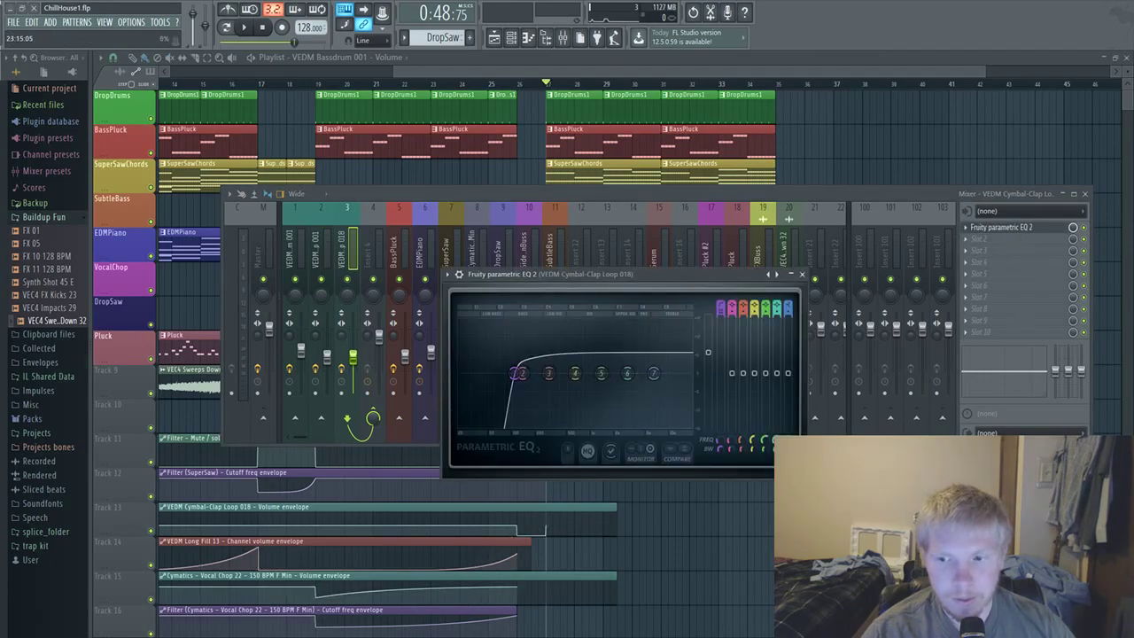
click(574, 194)
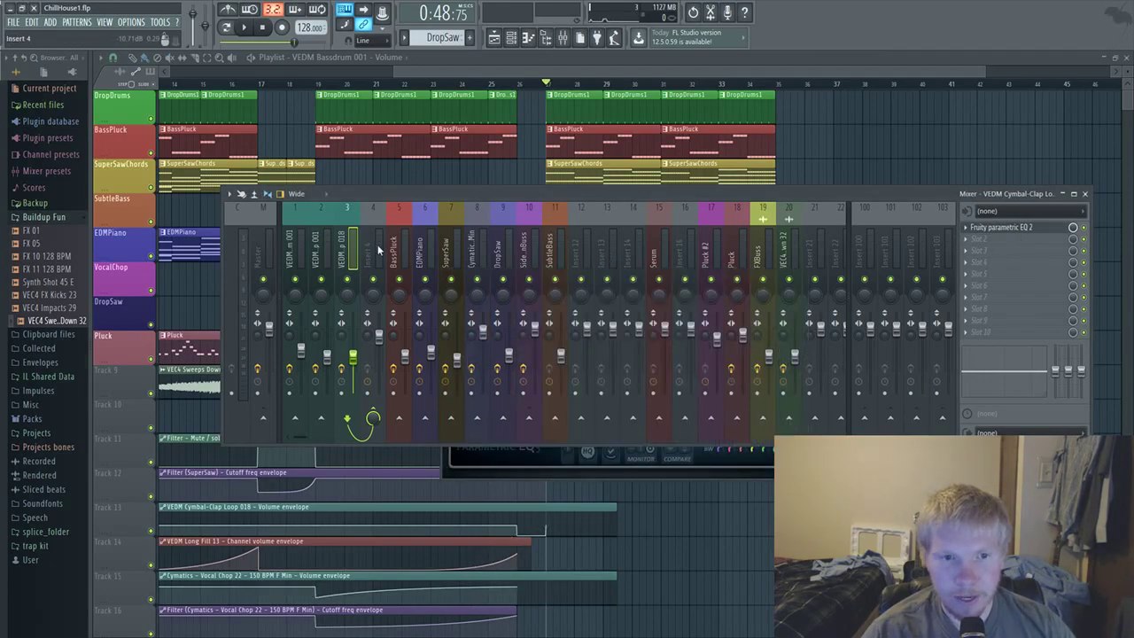
Raise BassPluck's parametric EQ high-pass cutoff to about 72 Hz
click(395, 245)
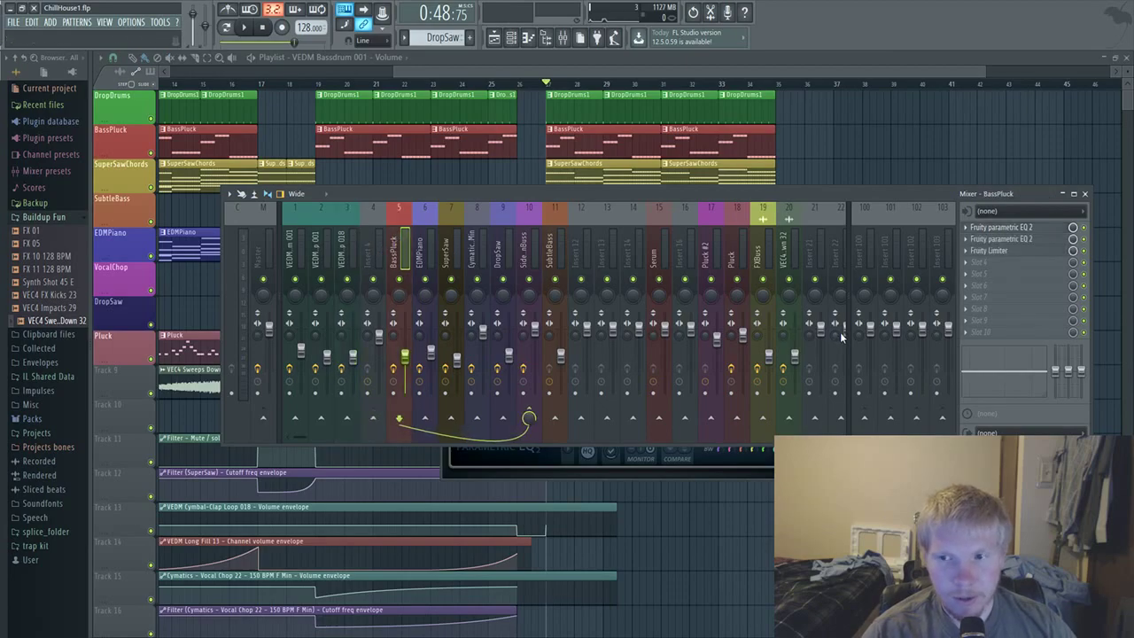
click(992, 229)
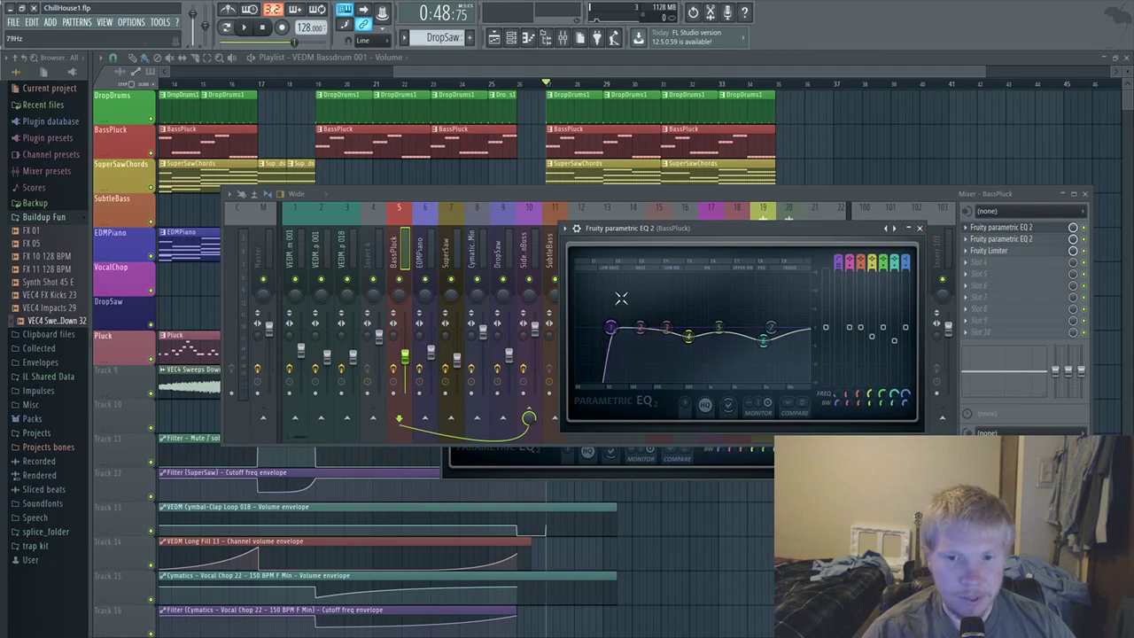
drag(616, 328, 618, 328)
click(919, 228)
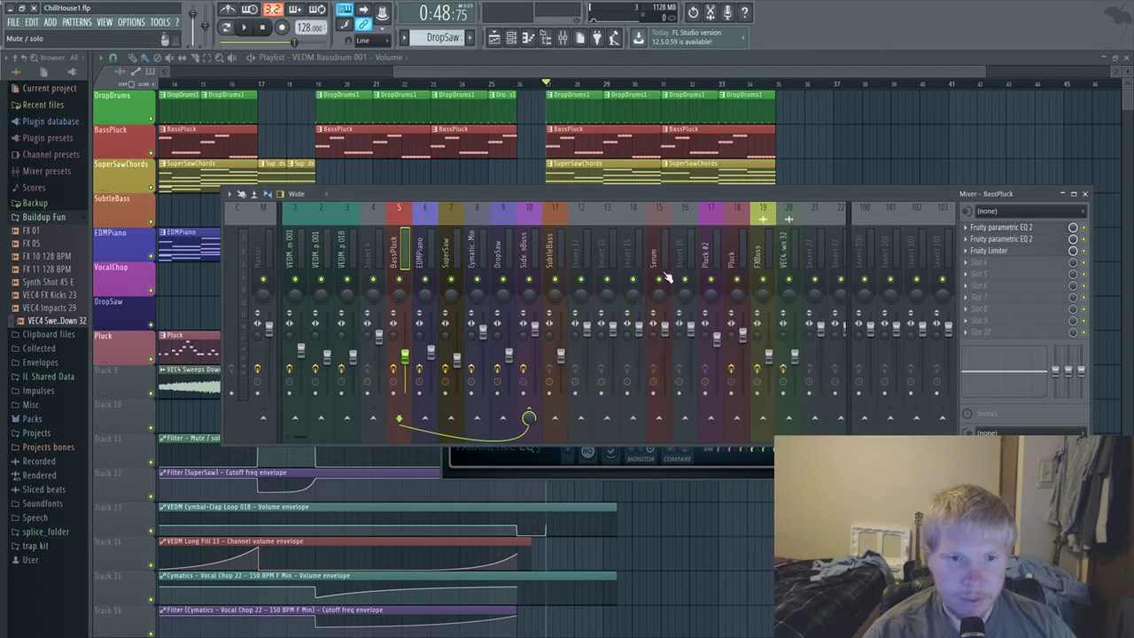
Review the EDMPiano and SuperSaw EQ curves, then reselect BassPluck
click(432, 257)
click(999, 238)
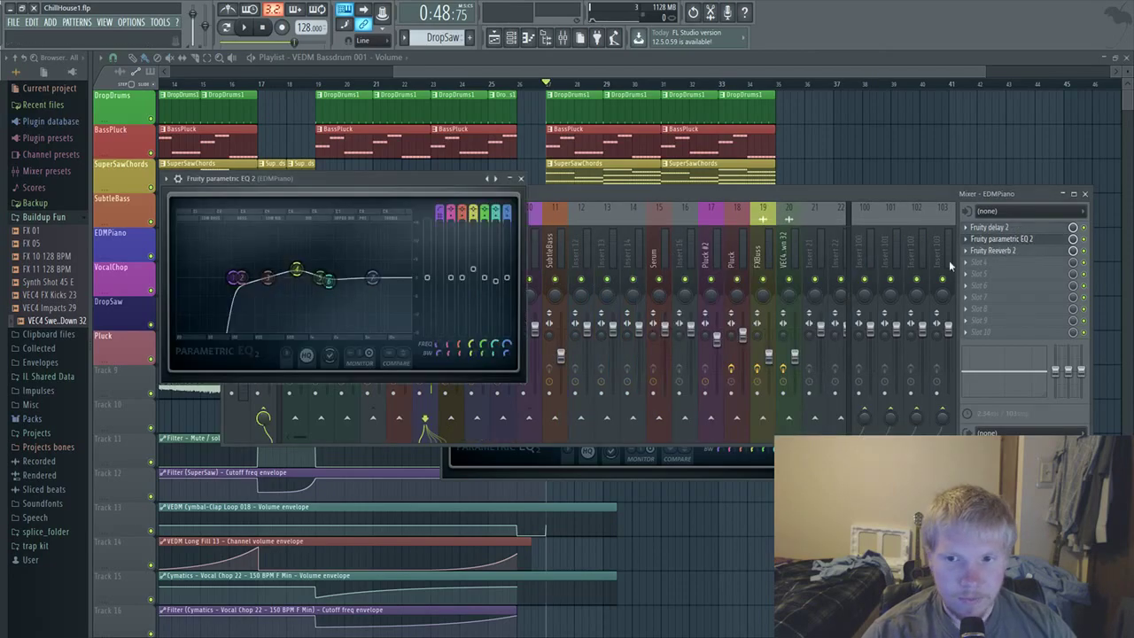
click(521, 179)
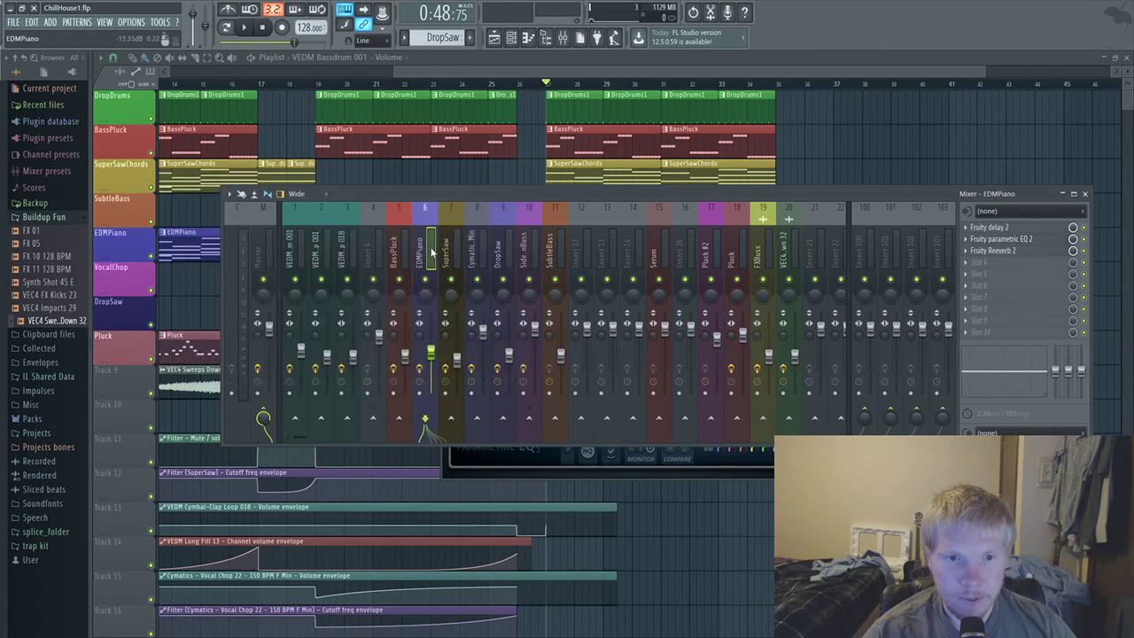
click(432, 252)
click(1000, 228)
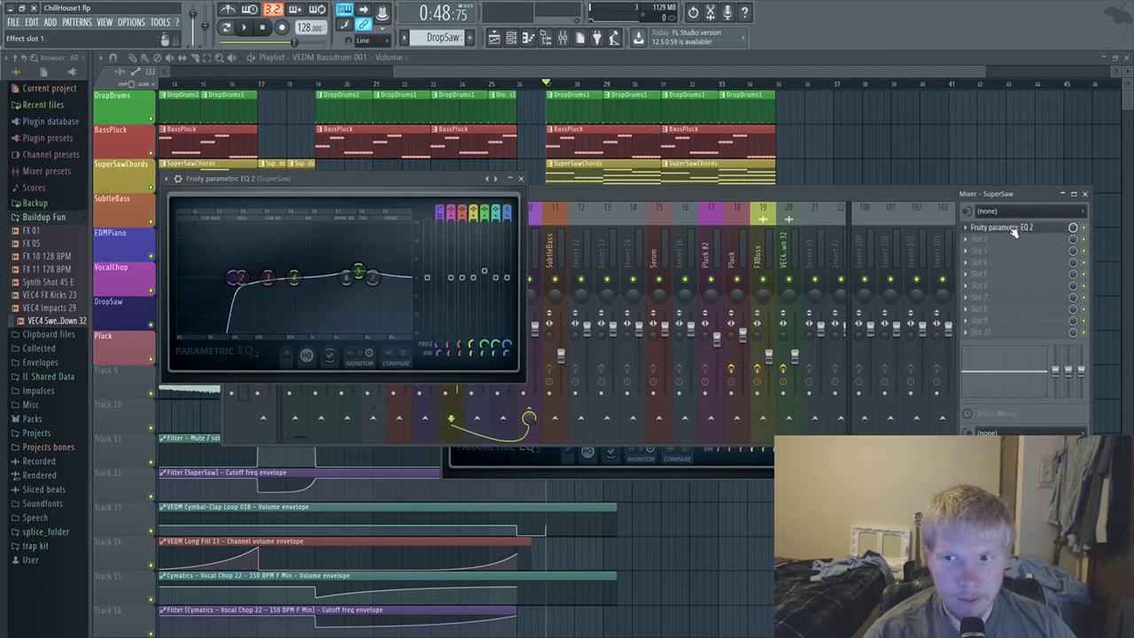
click(522, 179)
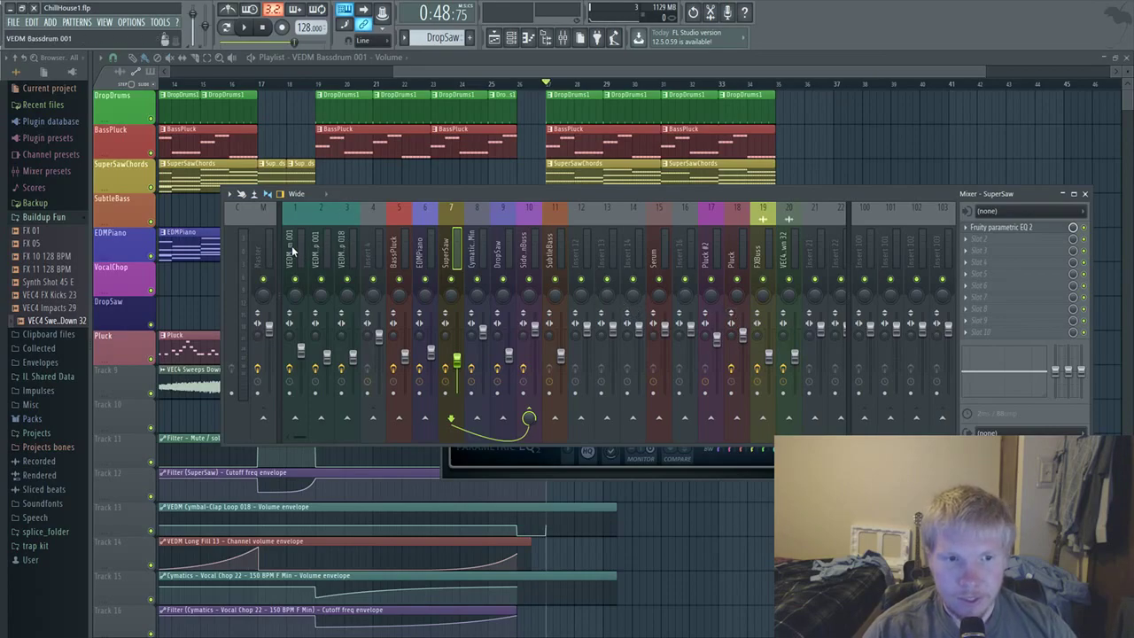
click(398, 248)
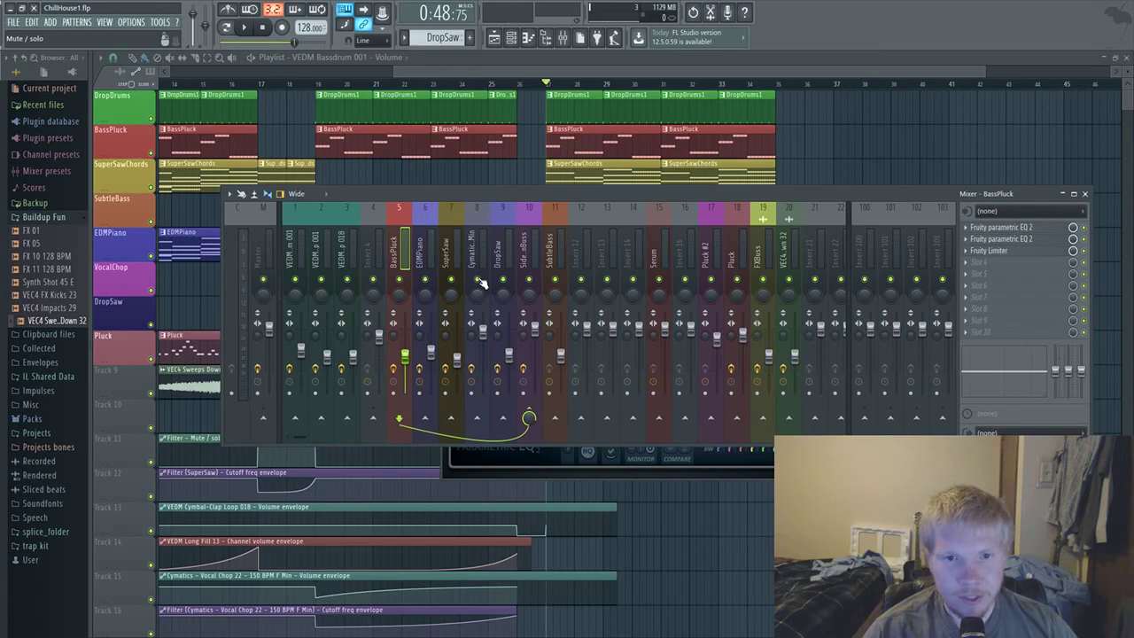
Play the drop, unmute Side nBass, and select the vocal chop then DropSaw inserts
key(space)
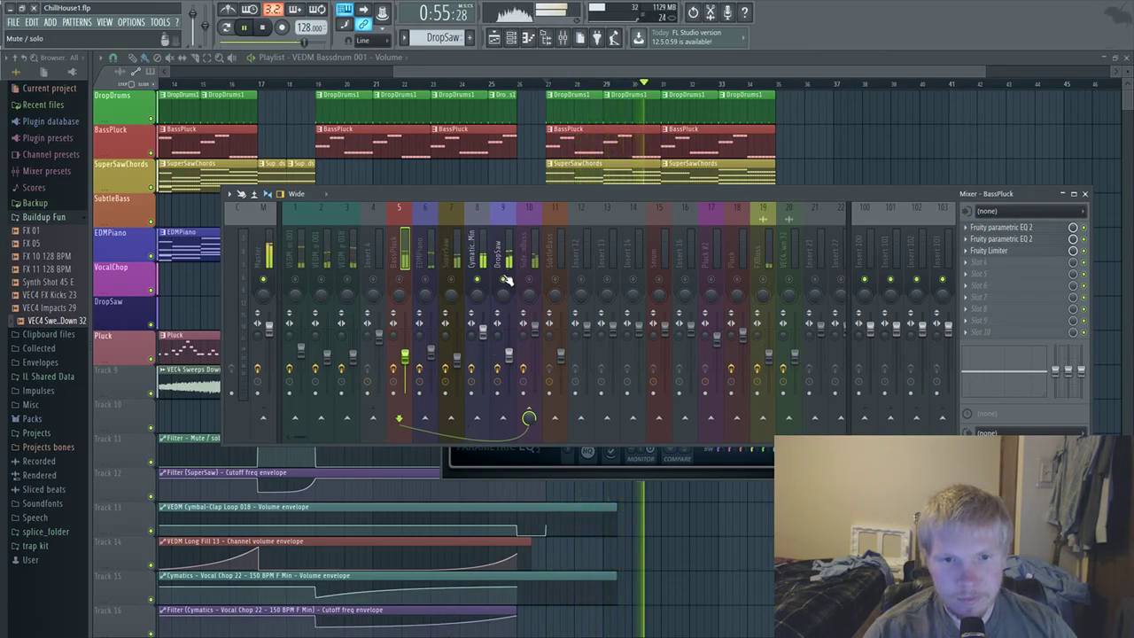
click(530, 280)
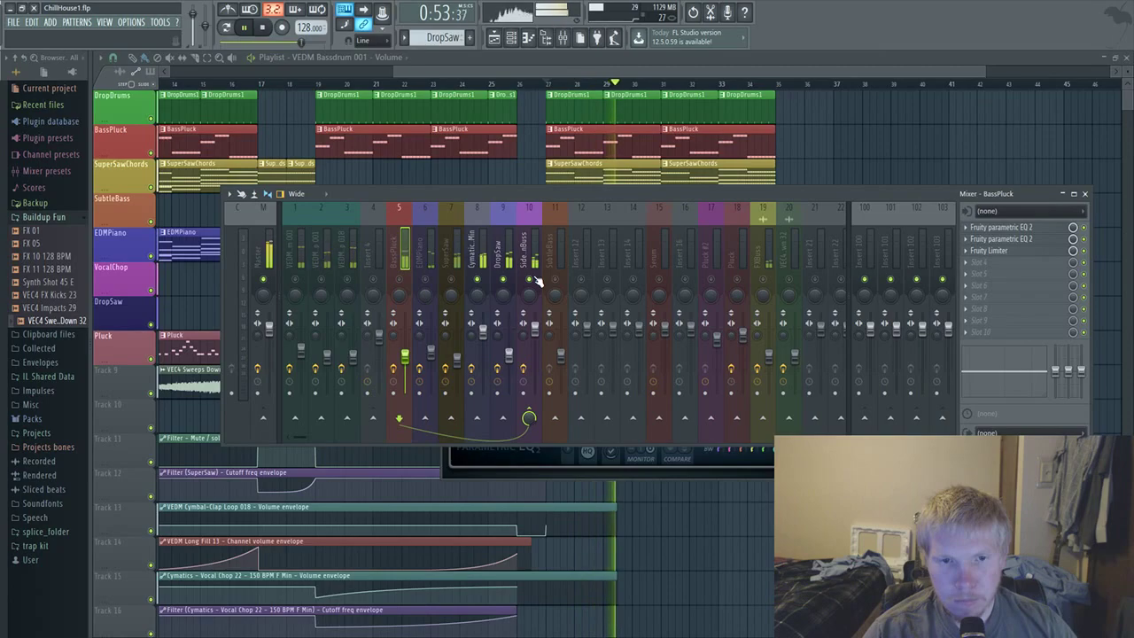
click(479, 255)
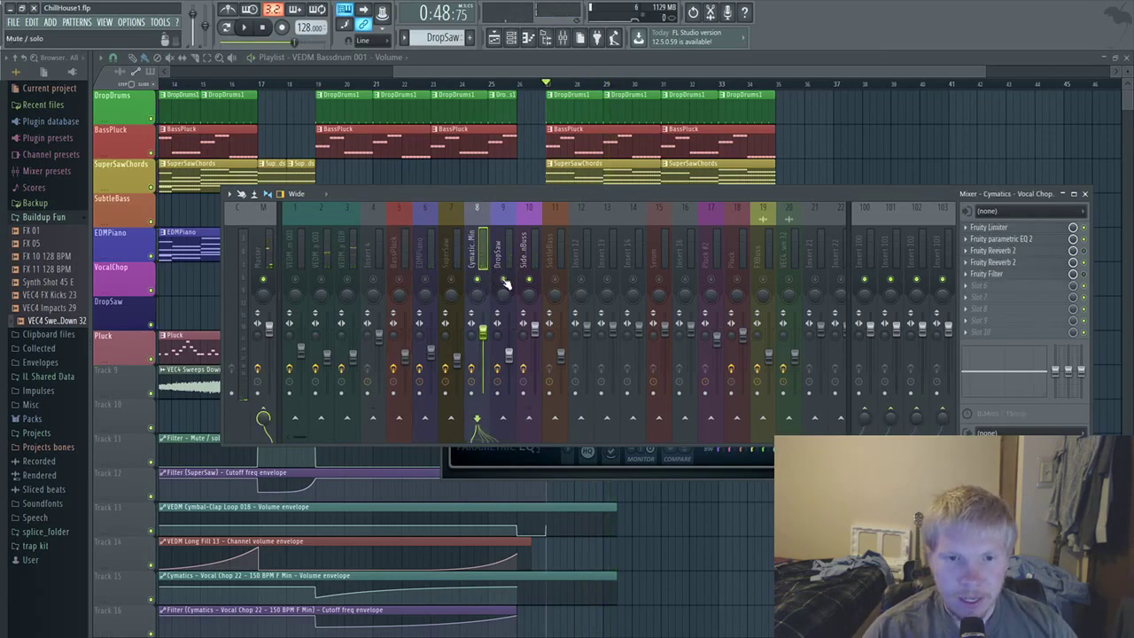
click(497, 257)
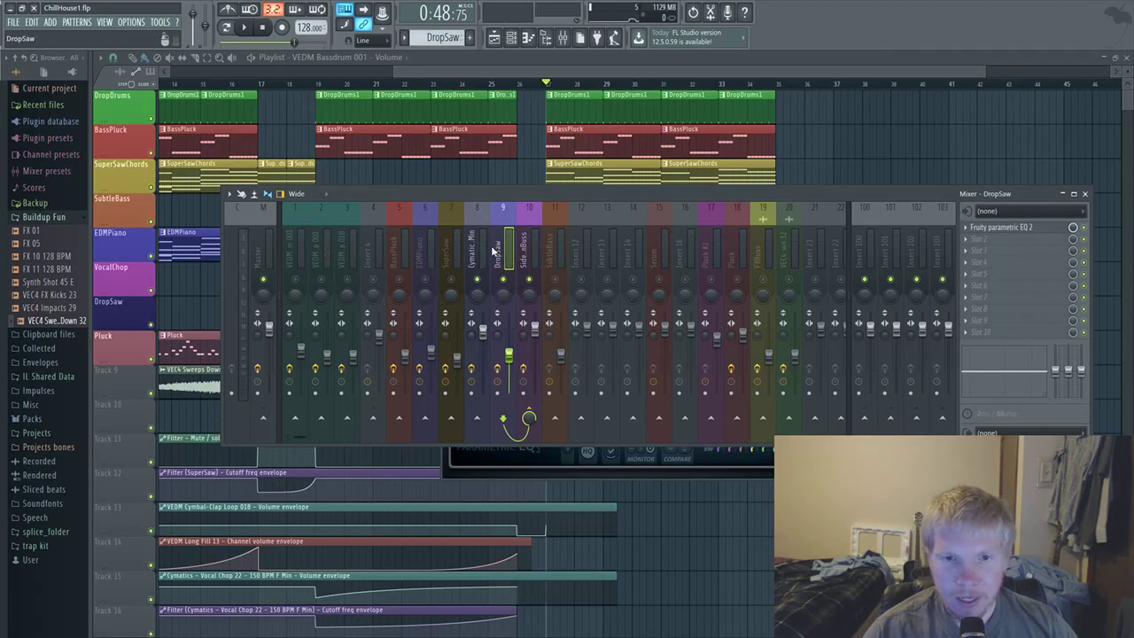
key(space)
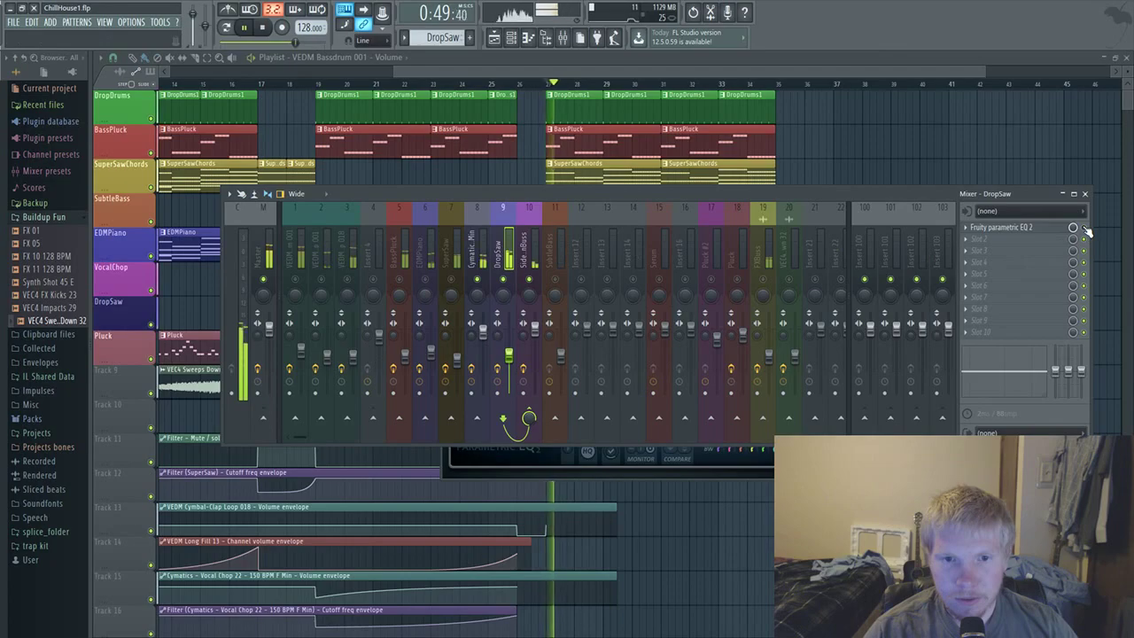
Add a steep low cut to DropSaw and sweep a big boost to find harsh frequencies
key(space)
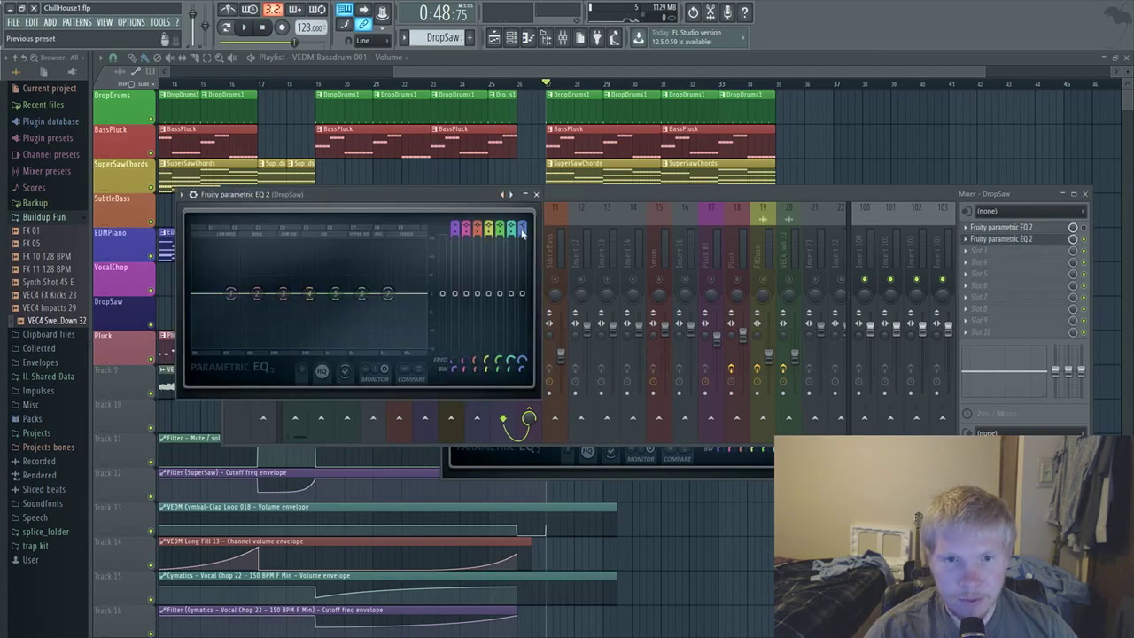
drag(230, 293, 251, 293)
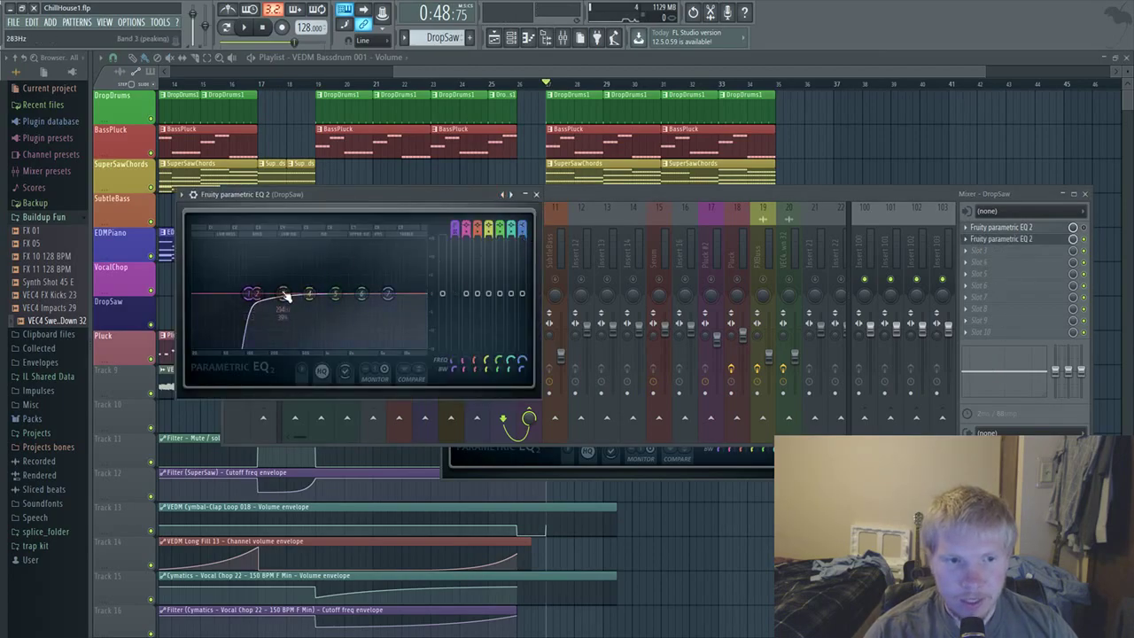
drag(337, 297, 309, 242)
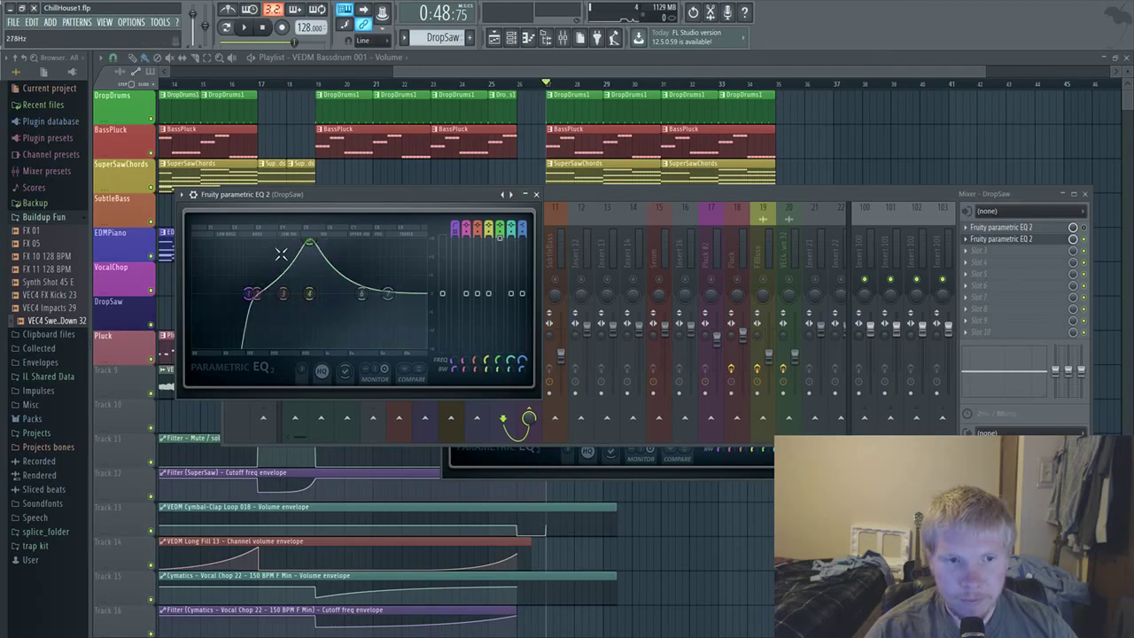
mouse_move(309, 242)
mouse_down()
mouse_move(407, 241)
mouse_move(266, 243)
mouse_move(416, 241)
mouse_move(253, 242)
mouse_move(417, 242)
mouse_move(382, 242)
mouse_up()
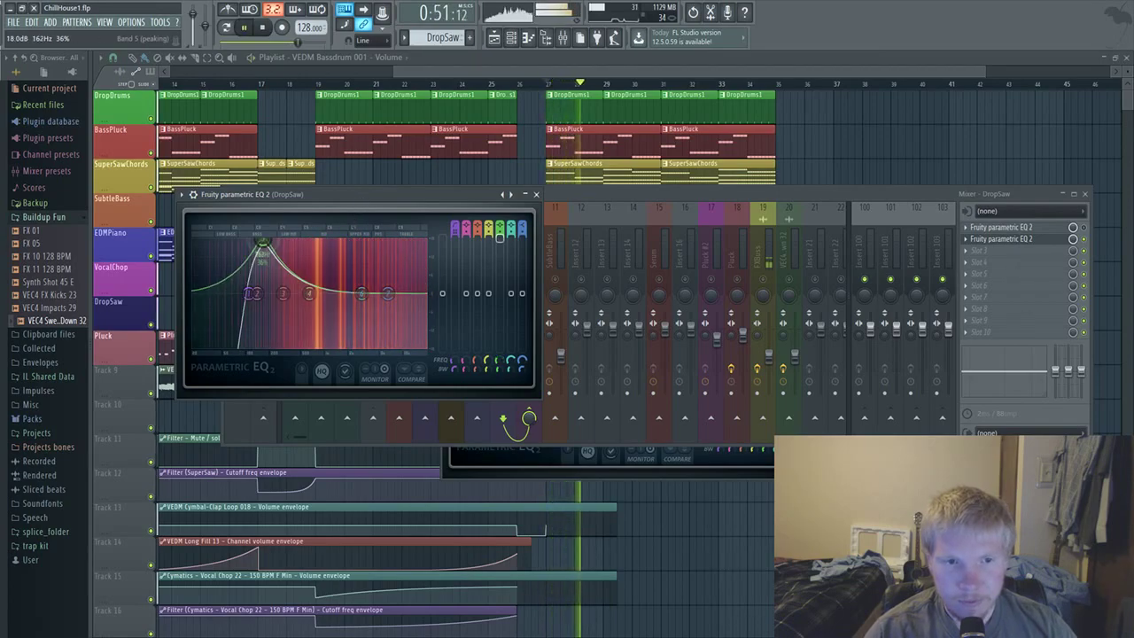
mouse_move(263, 241)
mouse_down()
mouse_move(392, 242)
mouse_move(345, 242)
mouse_up()
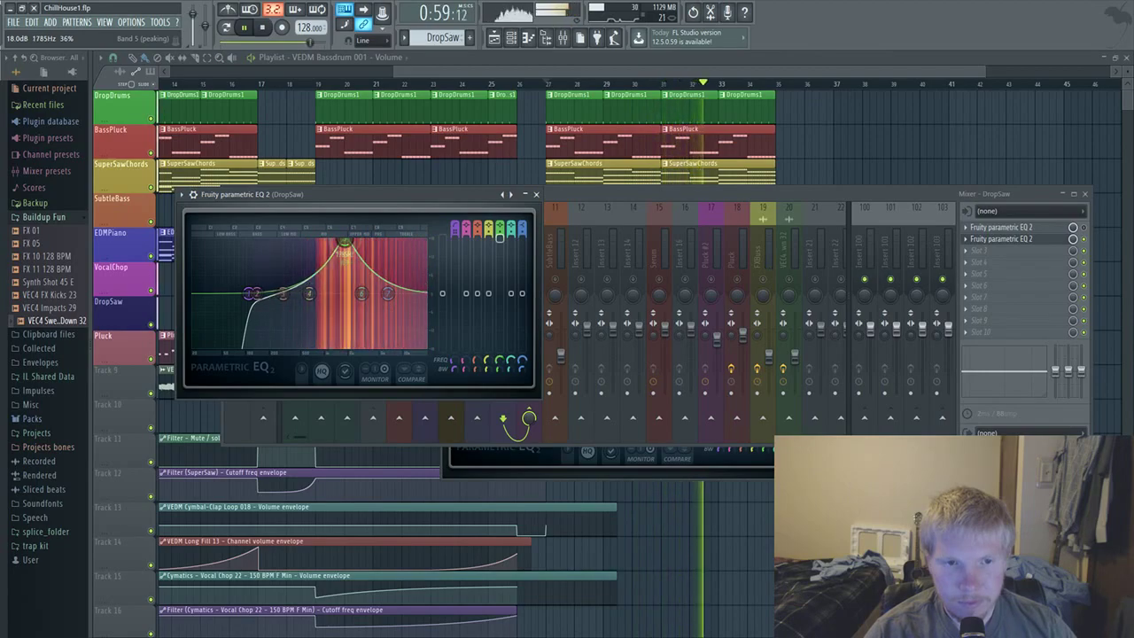
key(space)
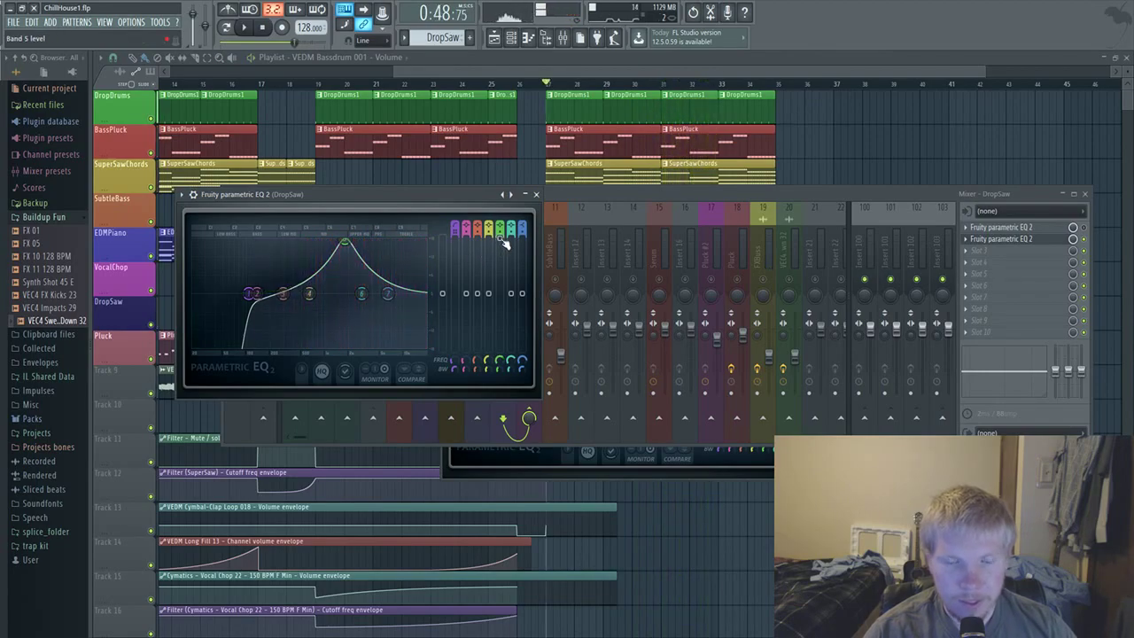
Audition a band 5 cut near 1785 Hz, then make it shallower
drag(500, 237, 499, 332)
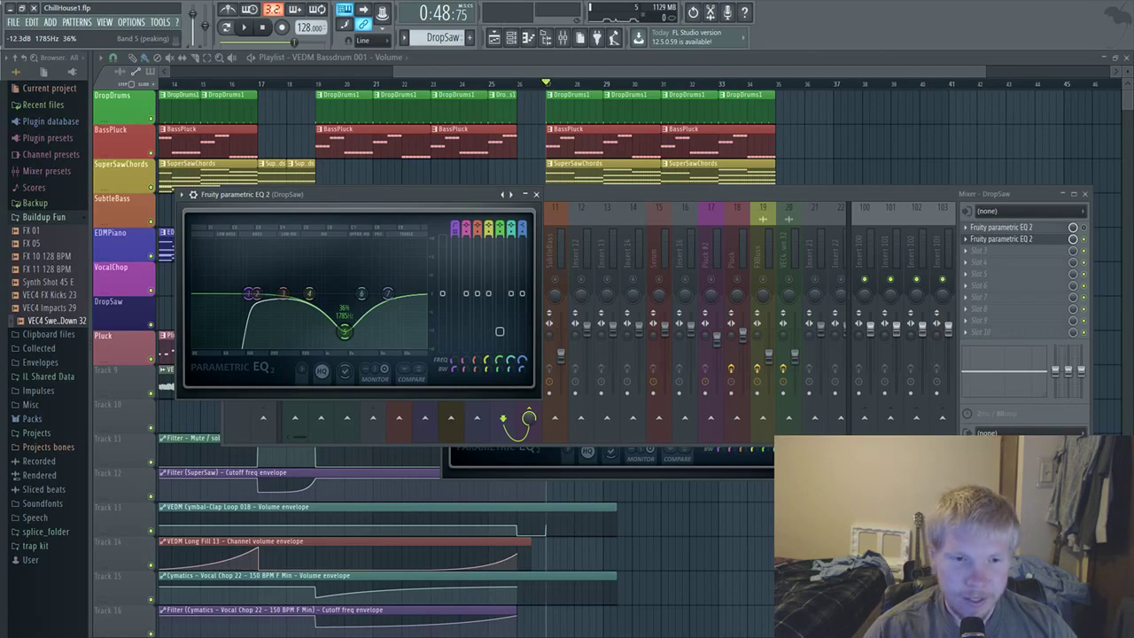
drag(499, 331, 500, 347)
key(space)
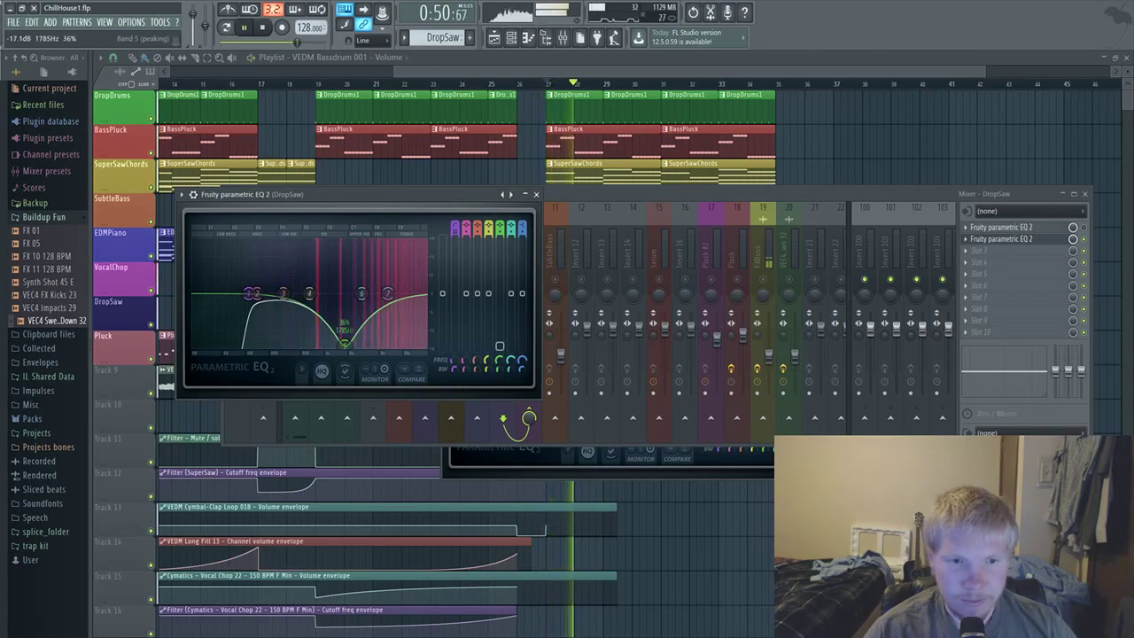
key(space)
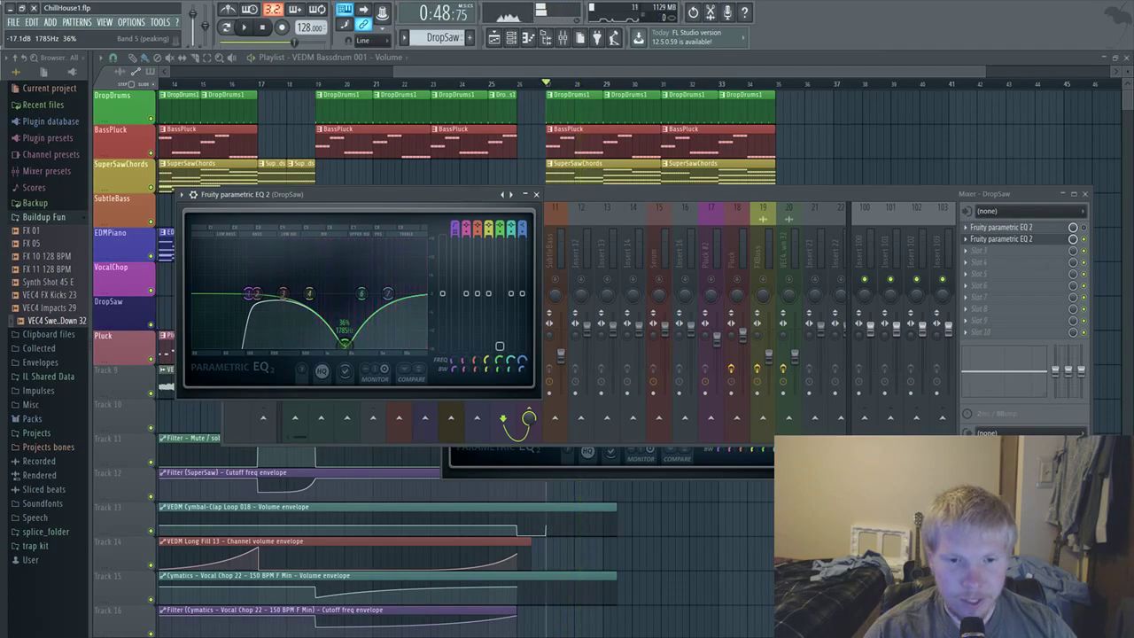
key(space)
drag(500, 347, 500, 295)
key(space)
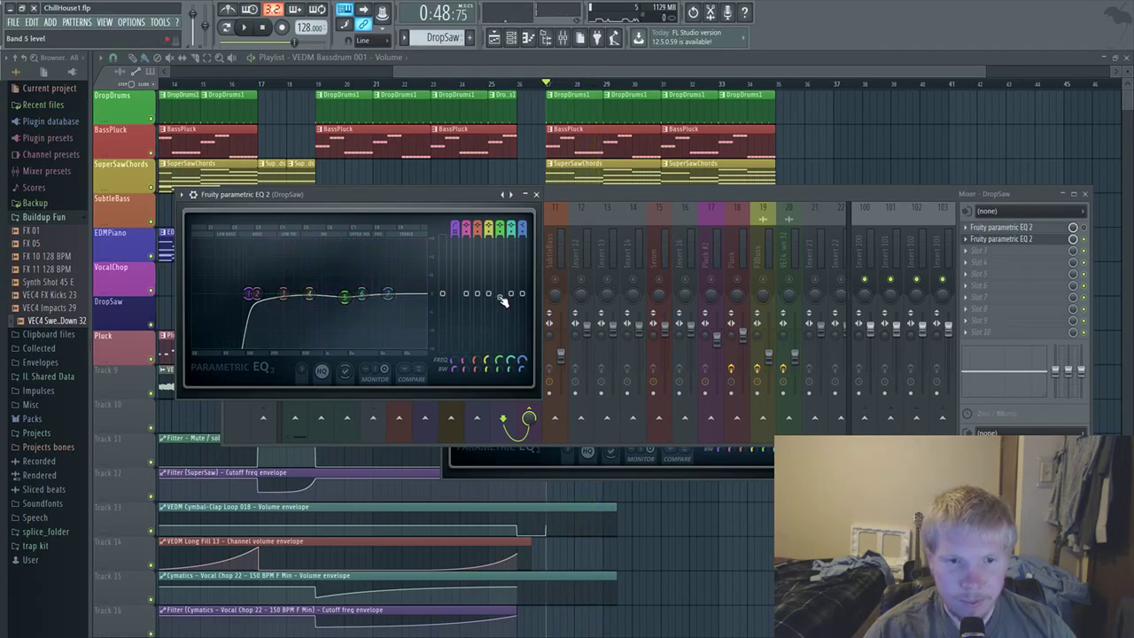
Return band 5 to nearly 0 dB, bring the mixer forward, and solo BassPluck
drag(500, 298, 500, 296)
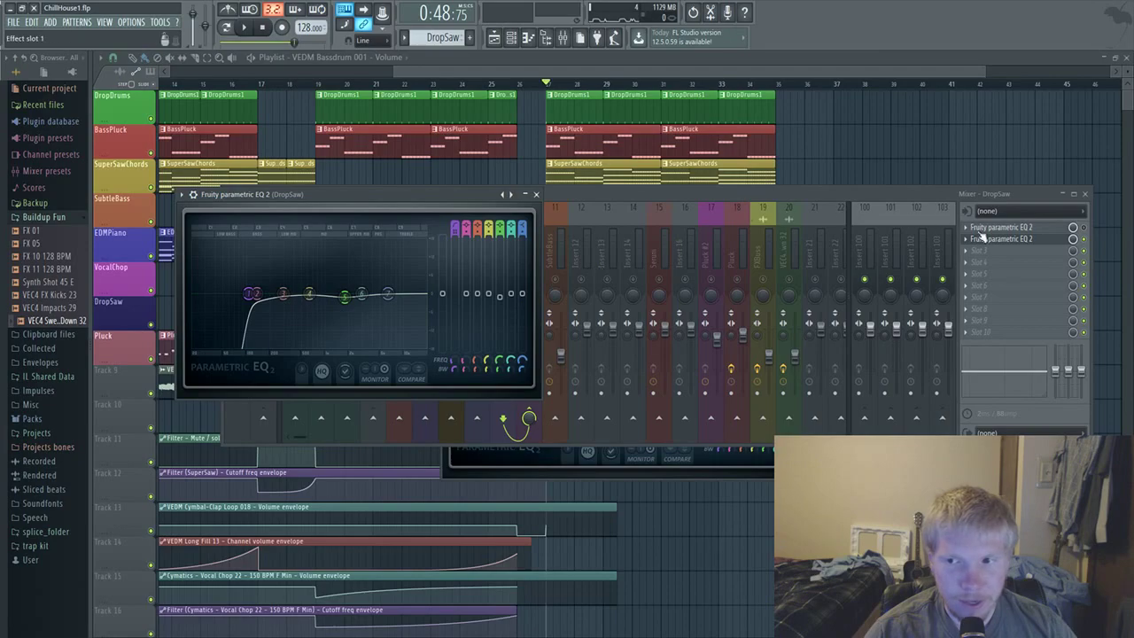
click(1084, 229)
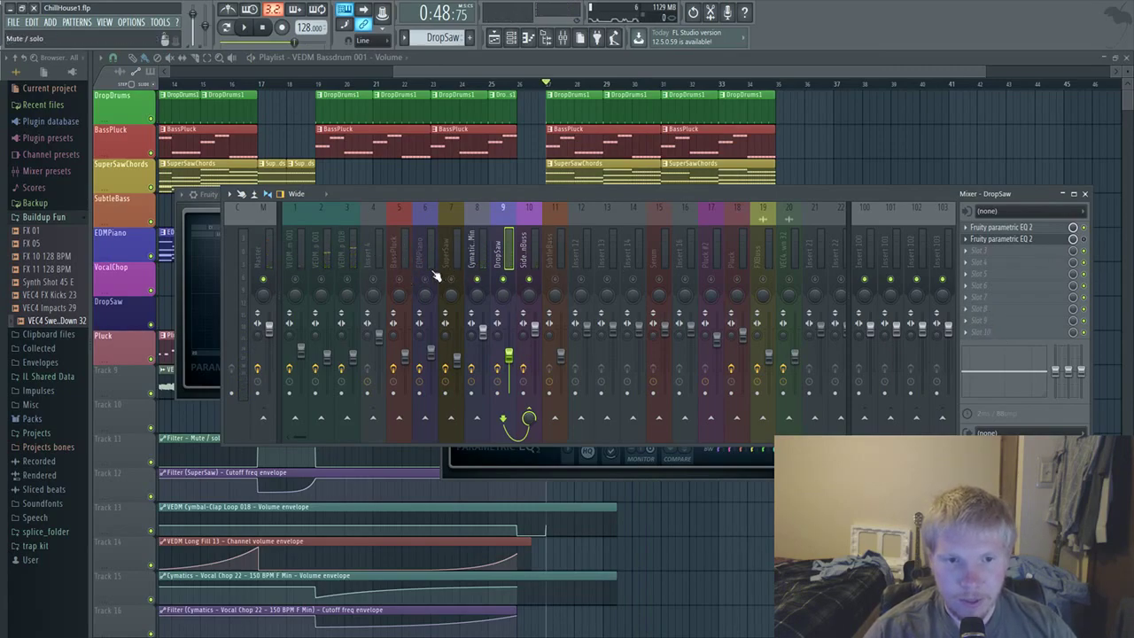
right_click(401, 281)
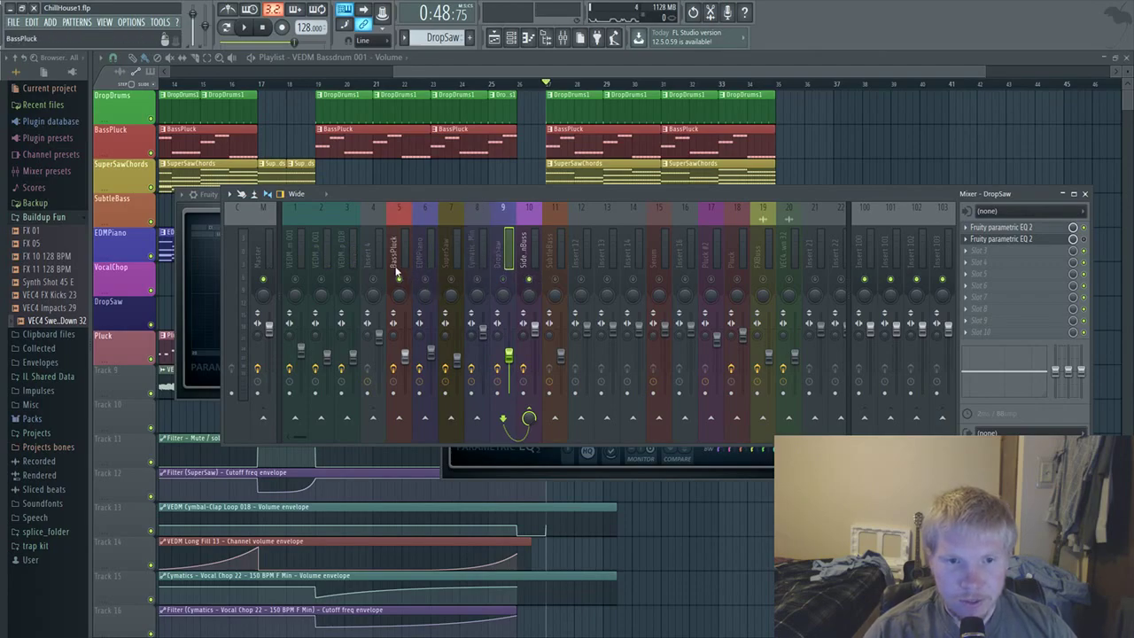
Inspect the Fruity Parametric EQ 2 curve on insert 6 EDMPiano, then close the plugin window
click(430, 258)
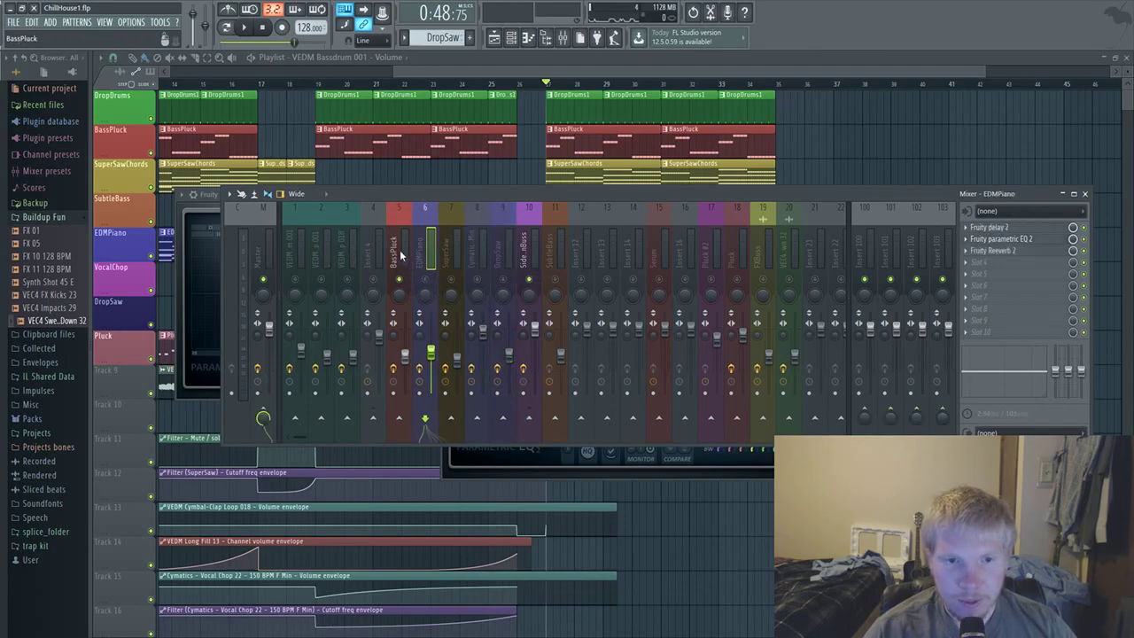
click(1005, 240)
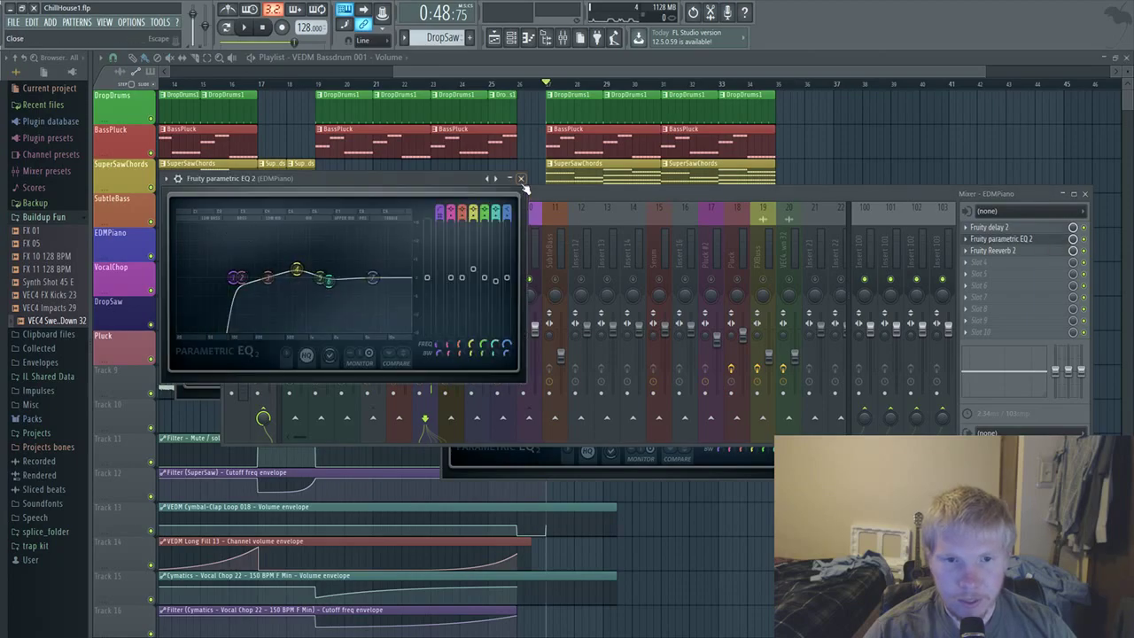
key(F9)
click(1006, 239)
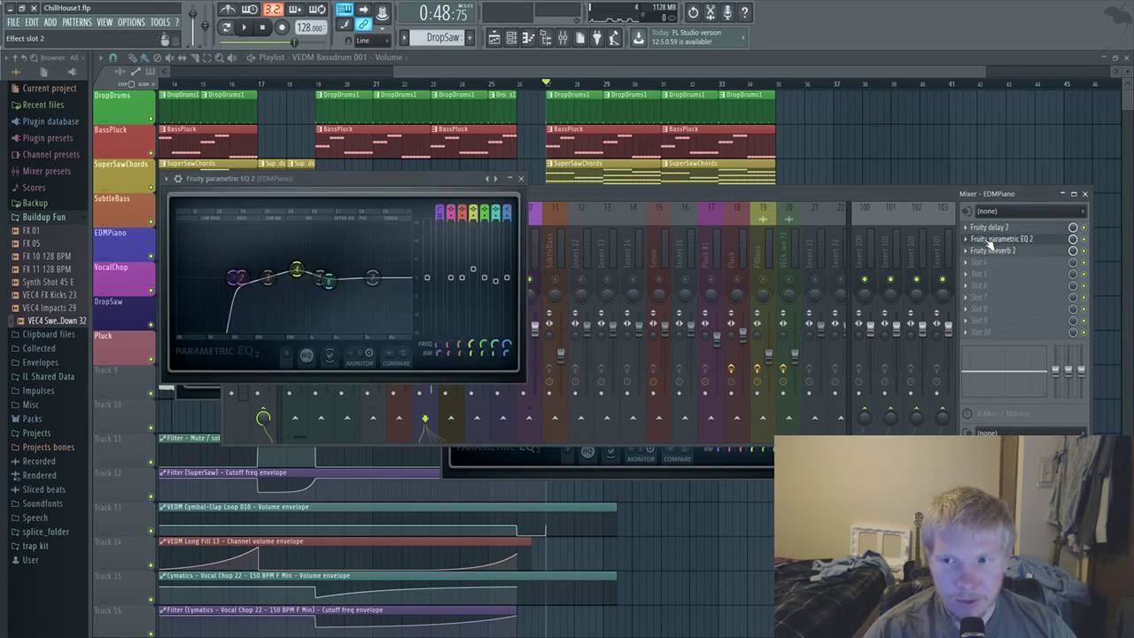
click(522, 182)
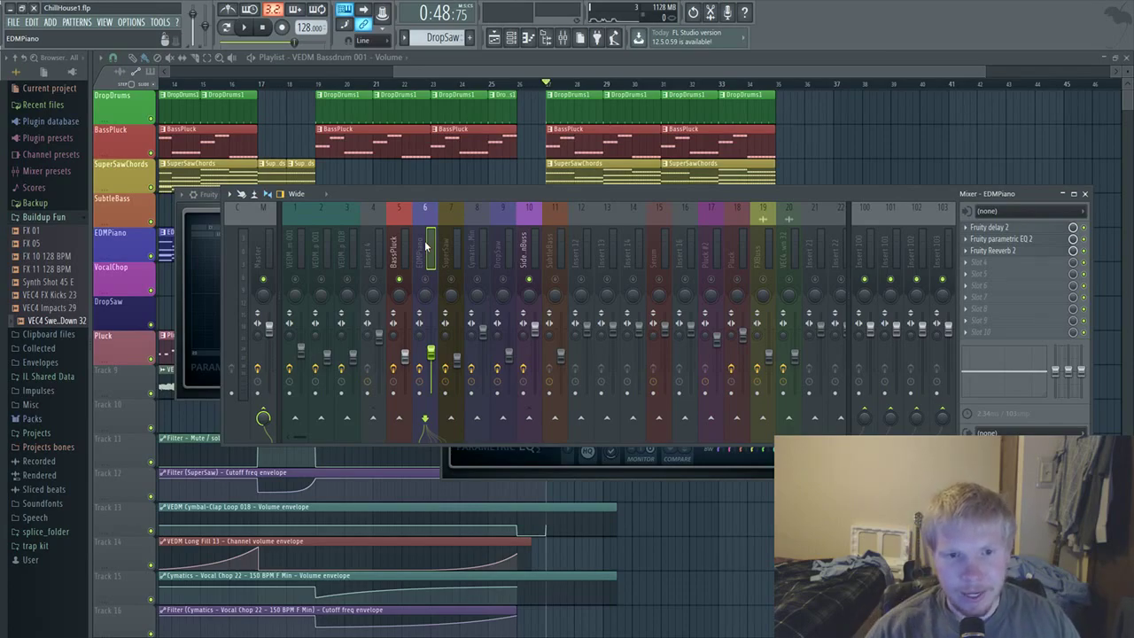
Recheck EDMPiano's EQ, then open and close both parametric EQs on insert 5 BassPluck
click(1057, 240)
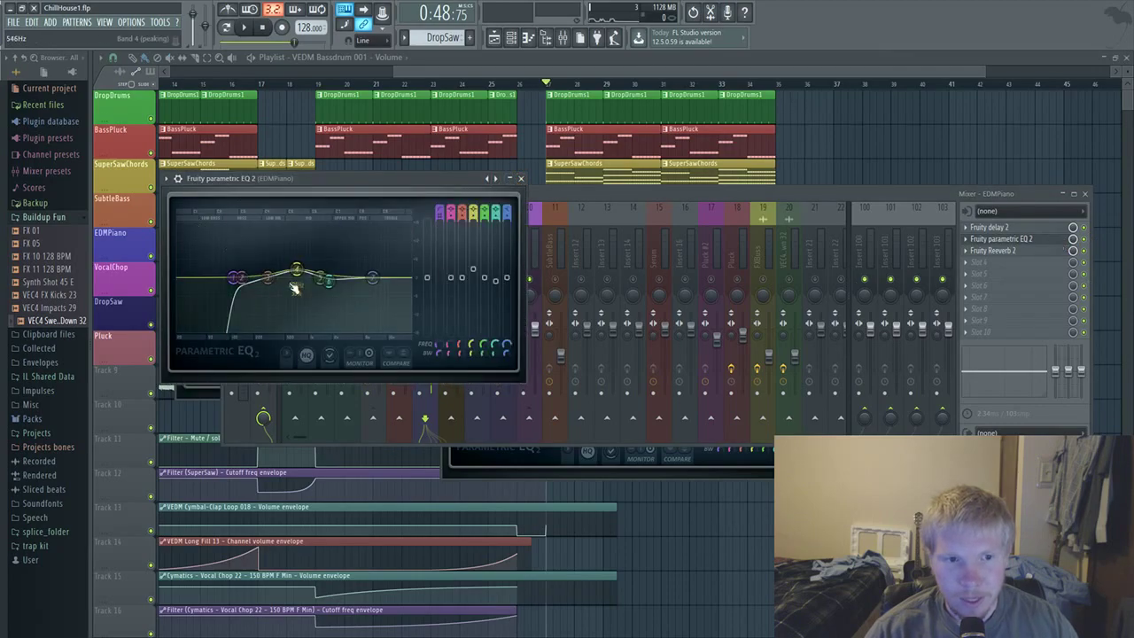
click(523, 179)
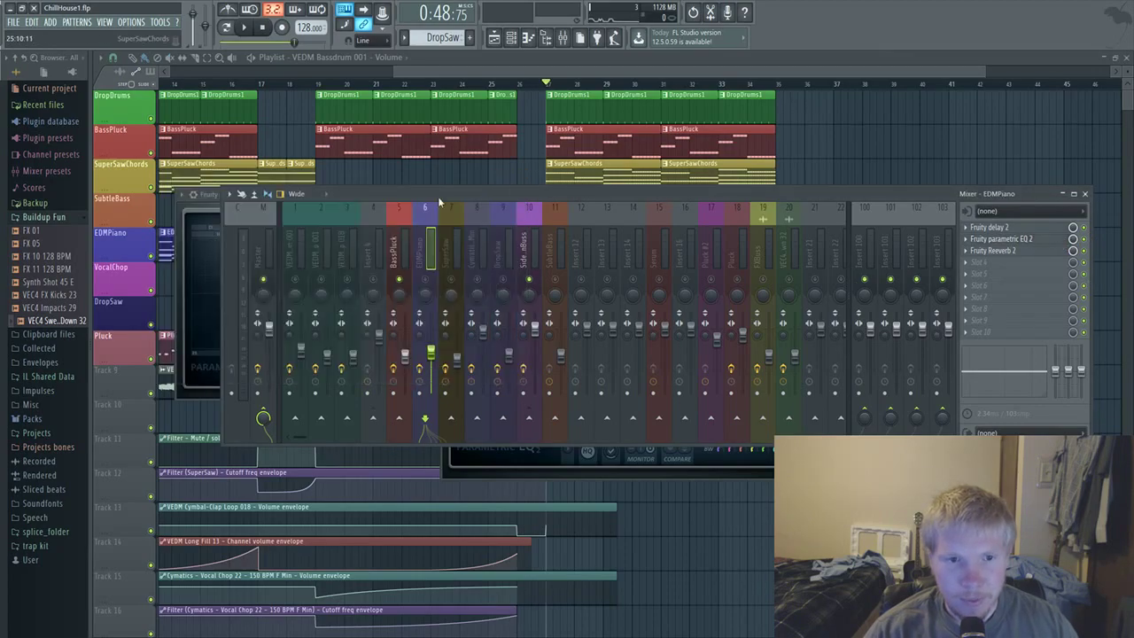
click(393, 253)
click(1040, 245)
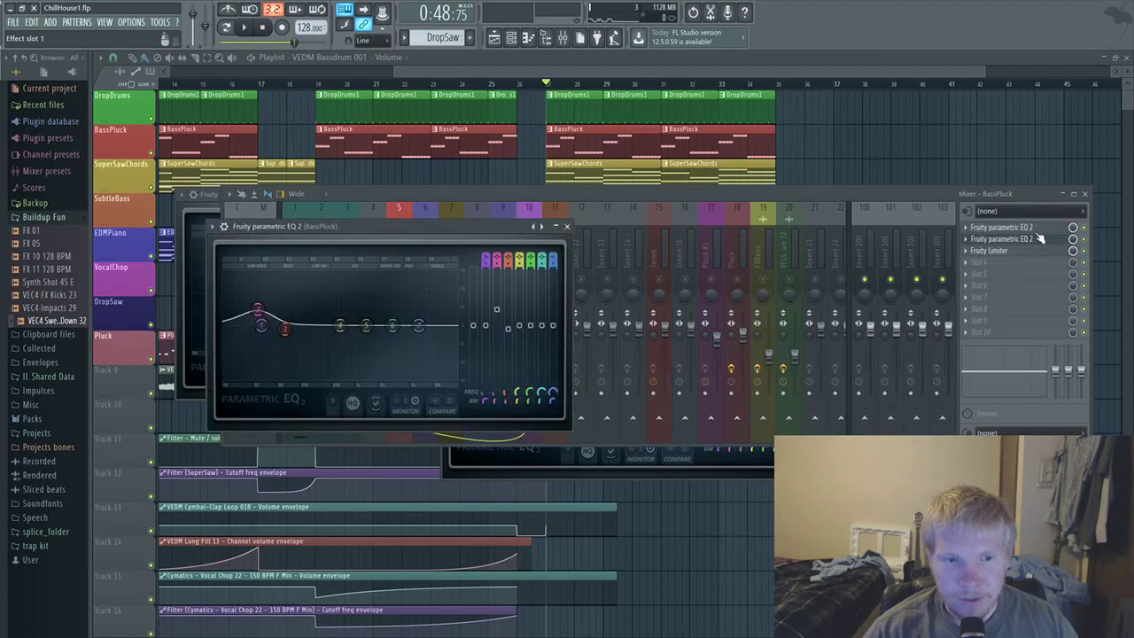
click(1039, 229)
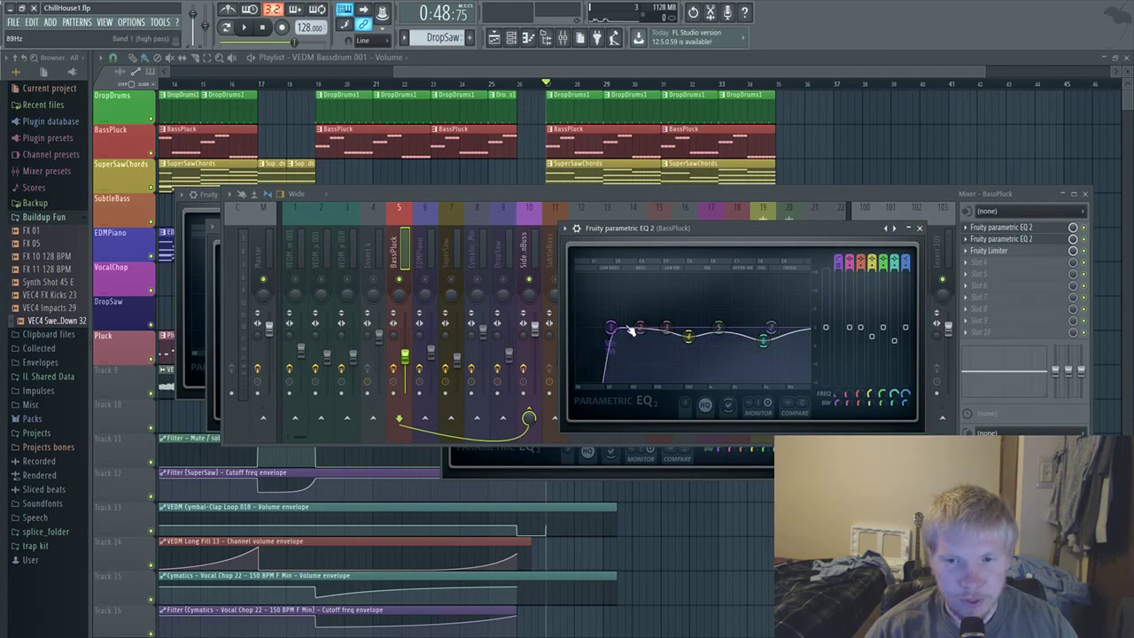
click(920, 229)
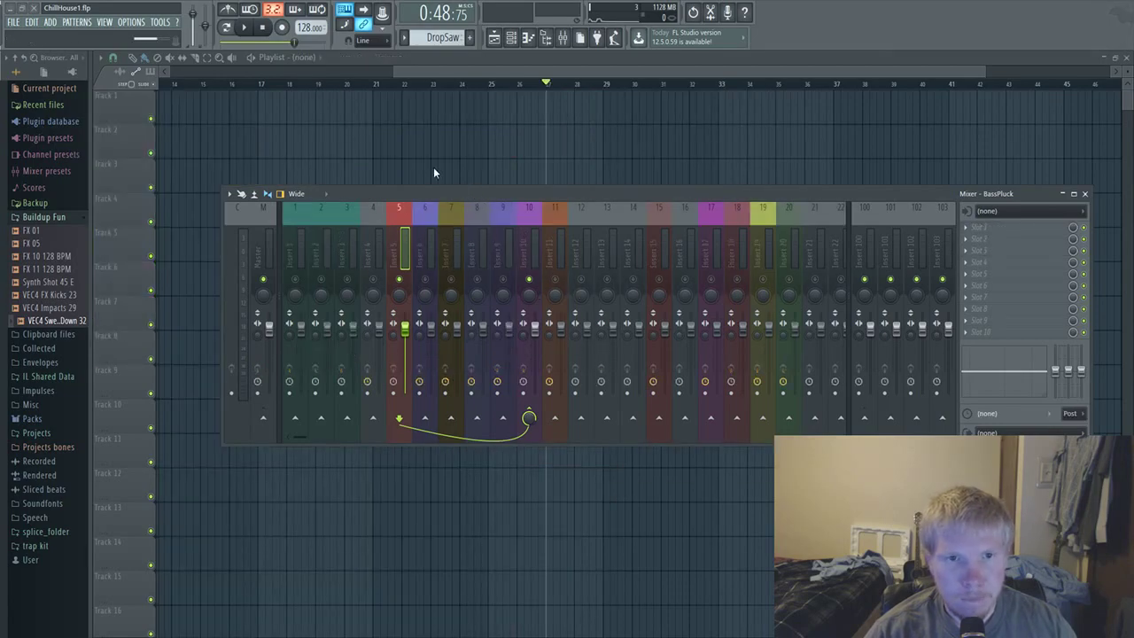
Set the song position to bar 27 and show the mixer with the Master track selected
click(483, 67)
click(546, 83)
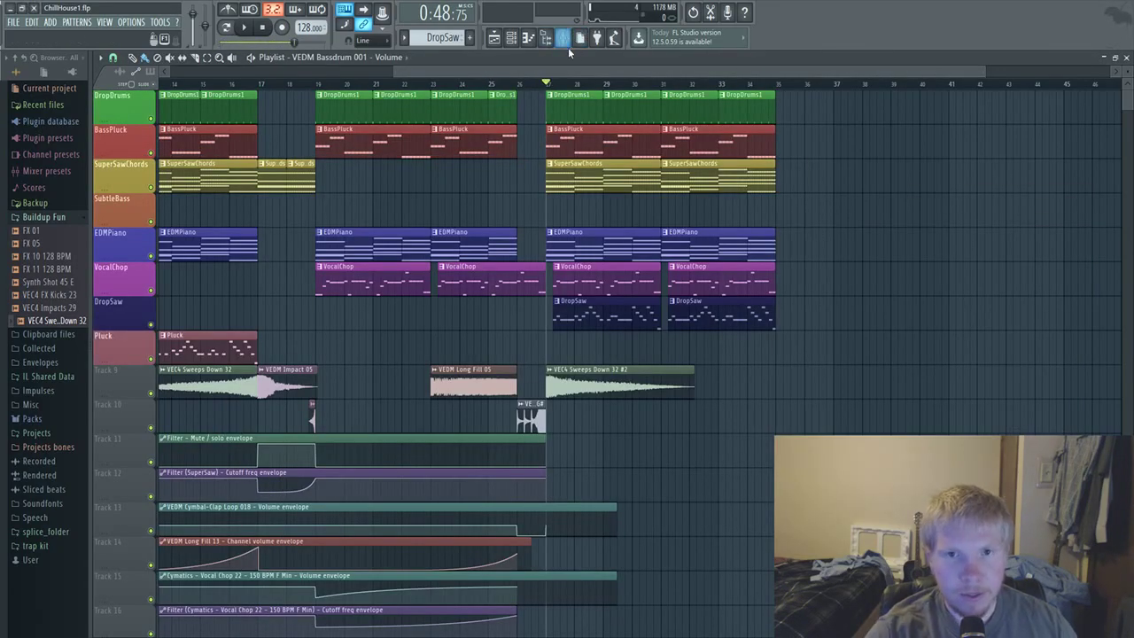
click(568, 44)
click(263, 248)
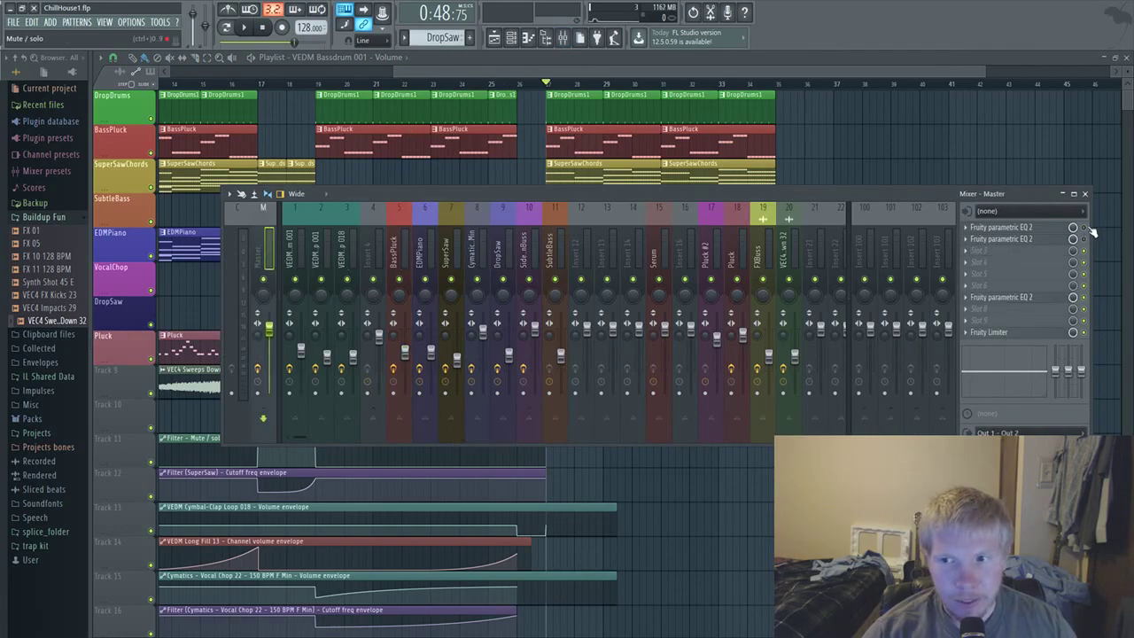
Steepen the low-cut around 121 Hz on the Master's first Fruity Parametric EQ 2
click(1059, 227)
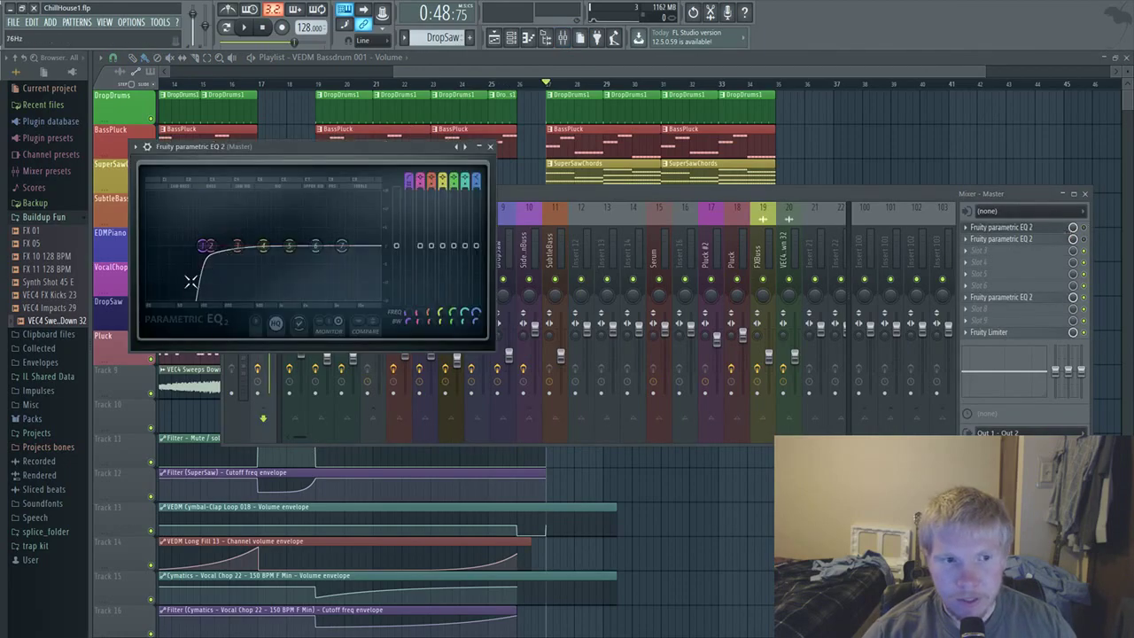
drag(189, 282, 213, 262)
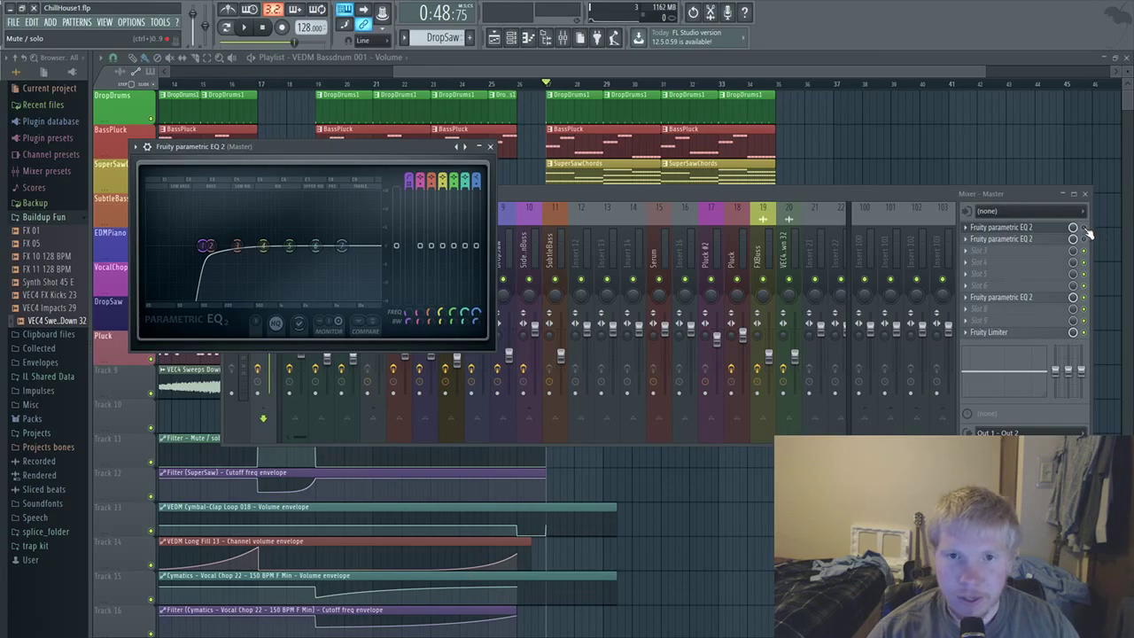
mouse_move(207, 245)
mouse_down()
mouse_move(205, 295)
mouse_move(197, 266)
mouse_up()
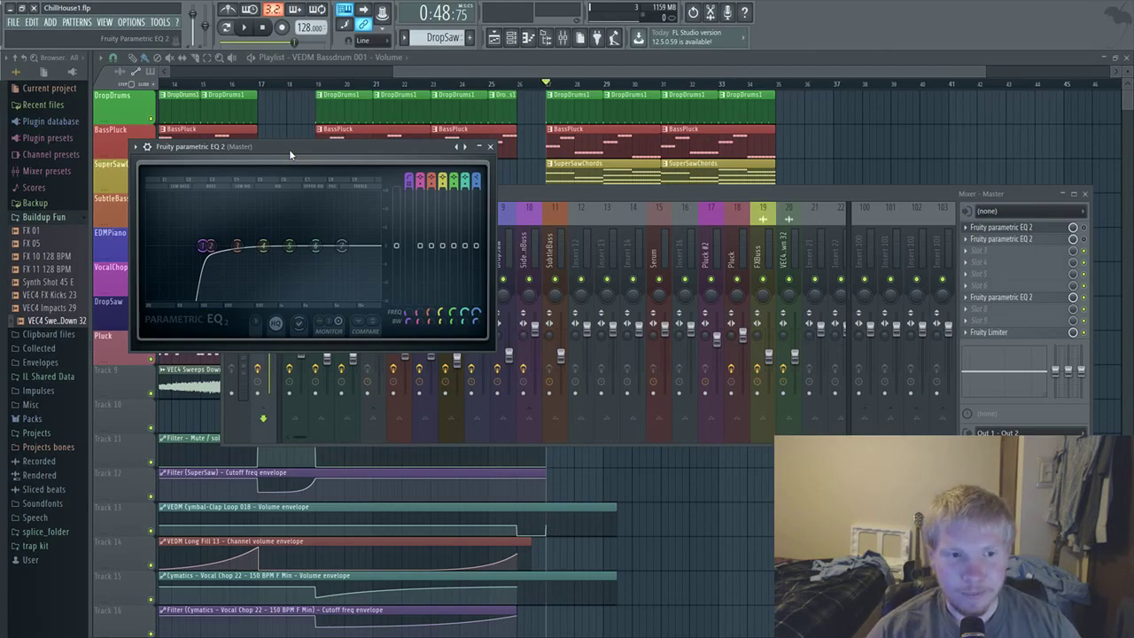
mouse_move(291, 149)
mouse_down()
mouse_move(369, 163)
mouse_move(506, 205)
mouse_move(511, 218)
mouse_up()
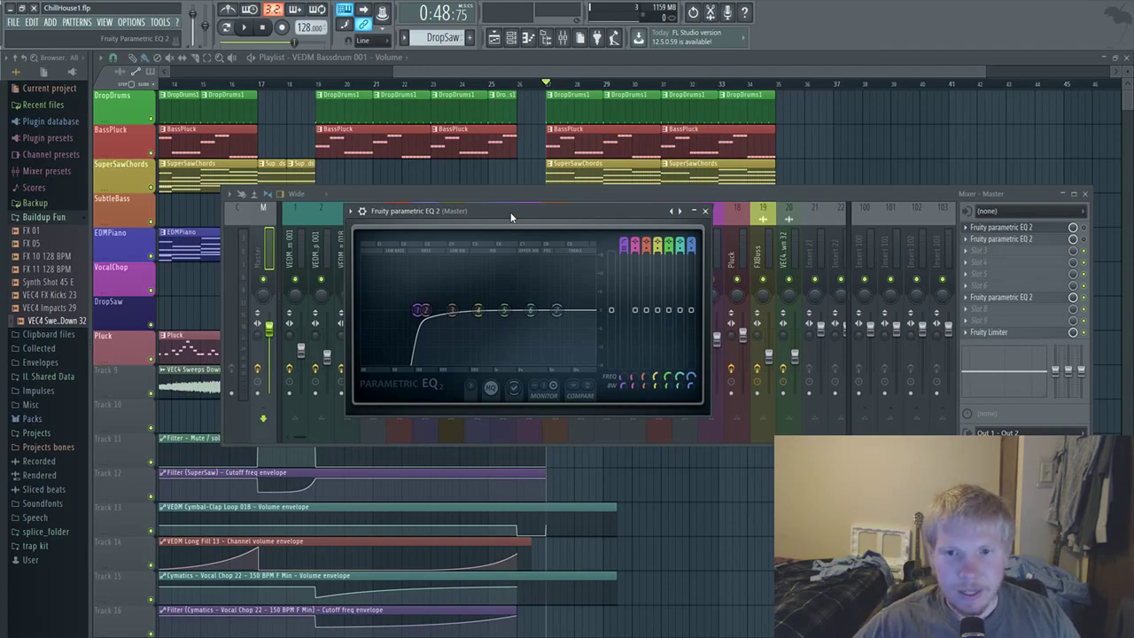
click(1084, 228)
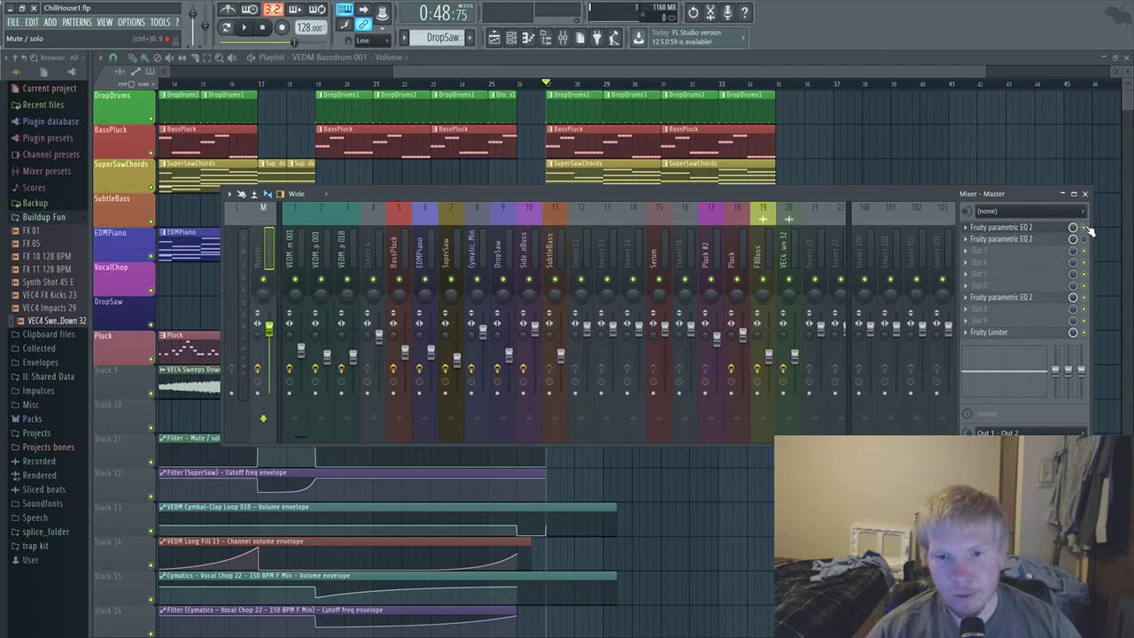
Lower and steepen the Master EQ low-cut, move band 3 toward 300 Hz, and audition it
click(1001, 227)
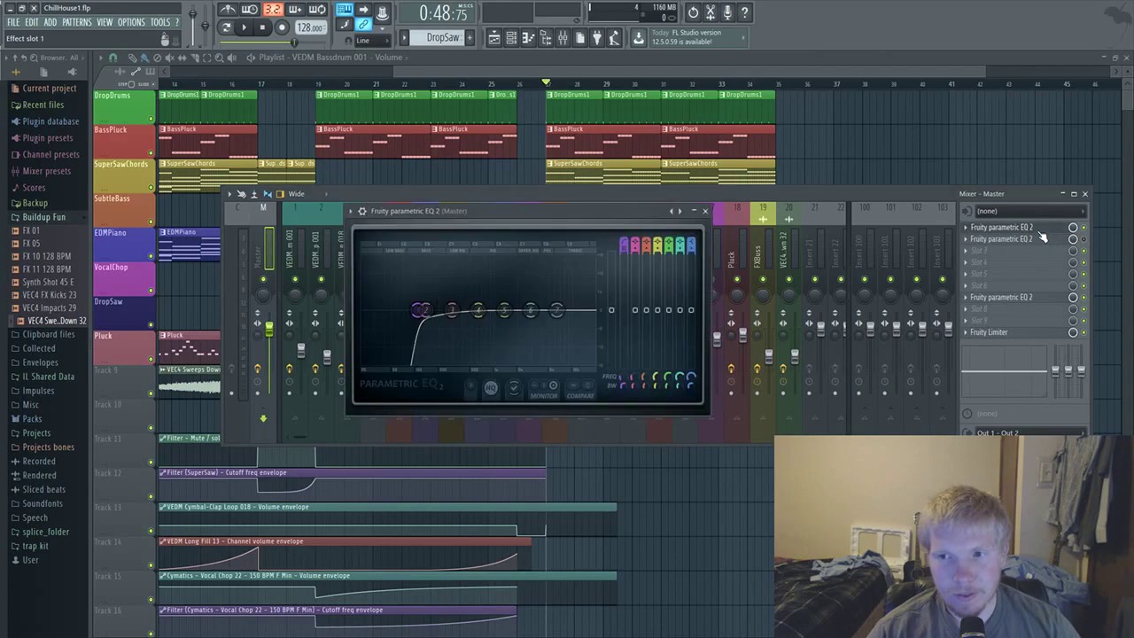
drag(451, 315, 440, 316)
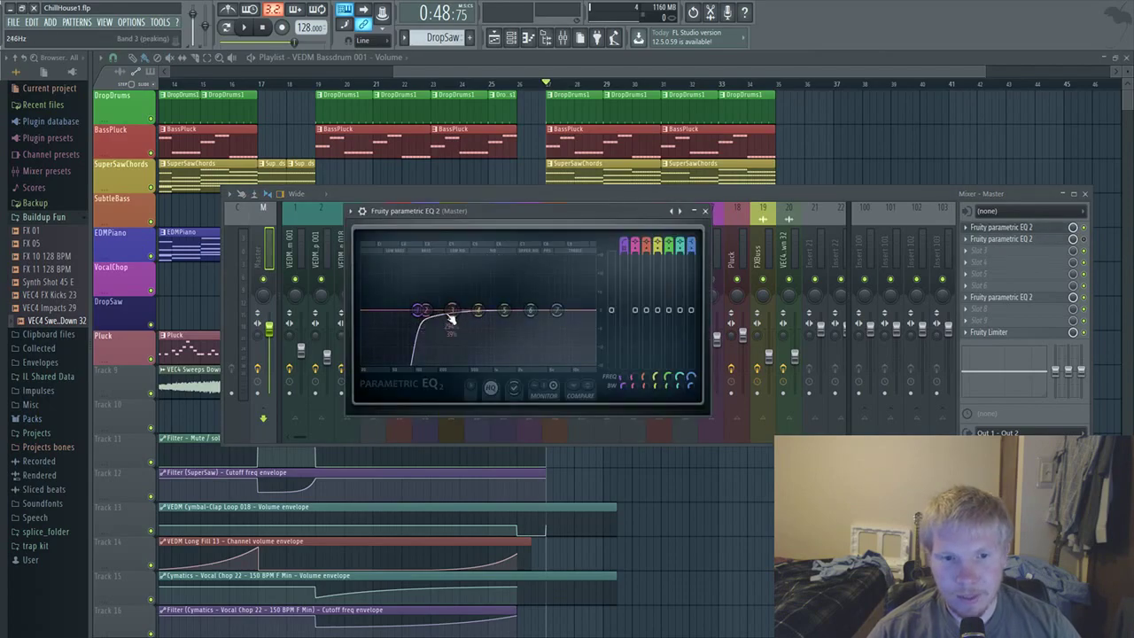
mouse_move(446, 321)
mouse_down()
mouse_move(457, 322)
mouse_move(425, 311)
mouse_up()
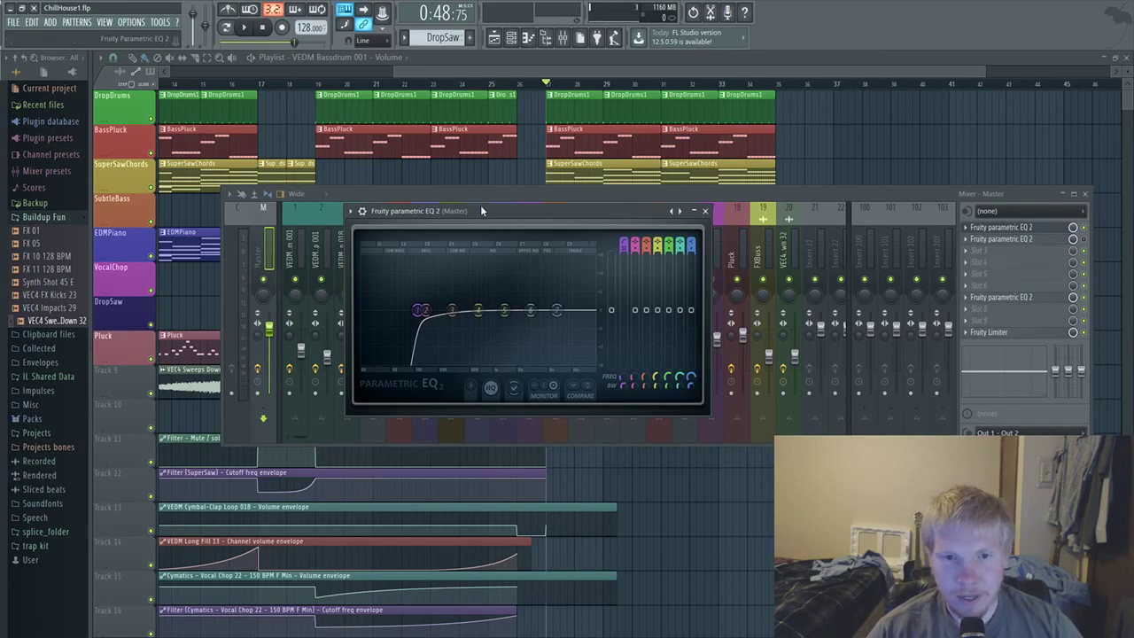
key(space)
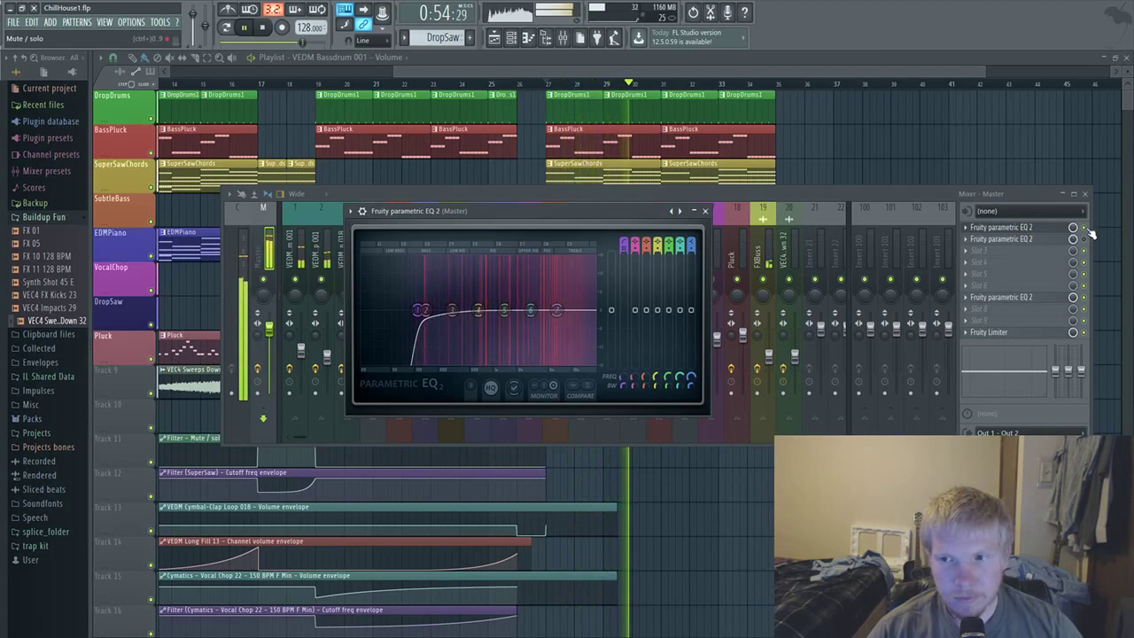
key(Escape)
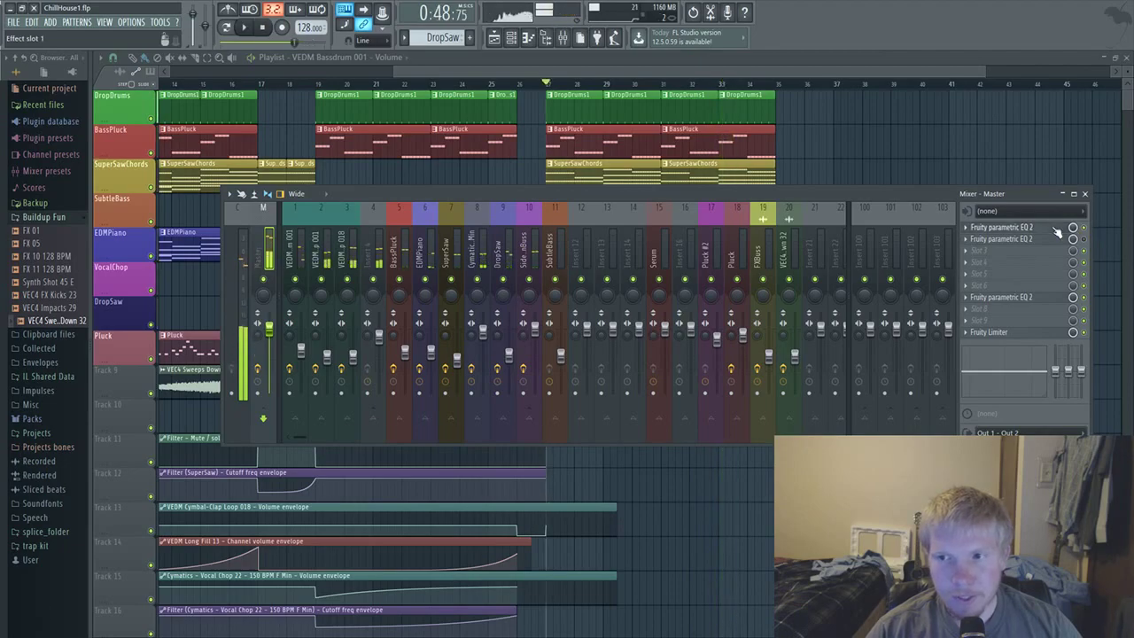
click(1057, 228)
mouse_move(435, 210)
mouse_down()
mouse_move(534, 251)
mouse_move(437, 213)
mouse_move(475, 209)
mouse_up()
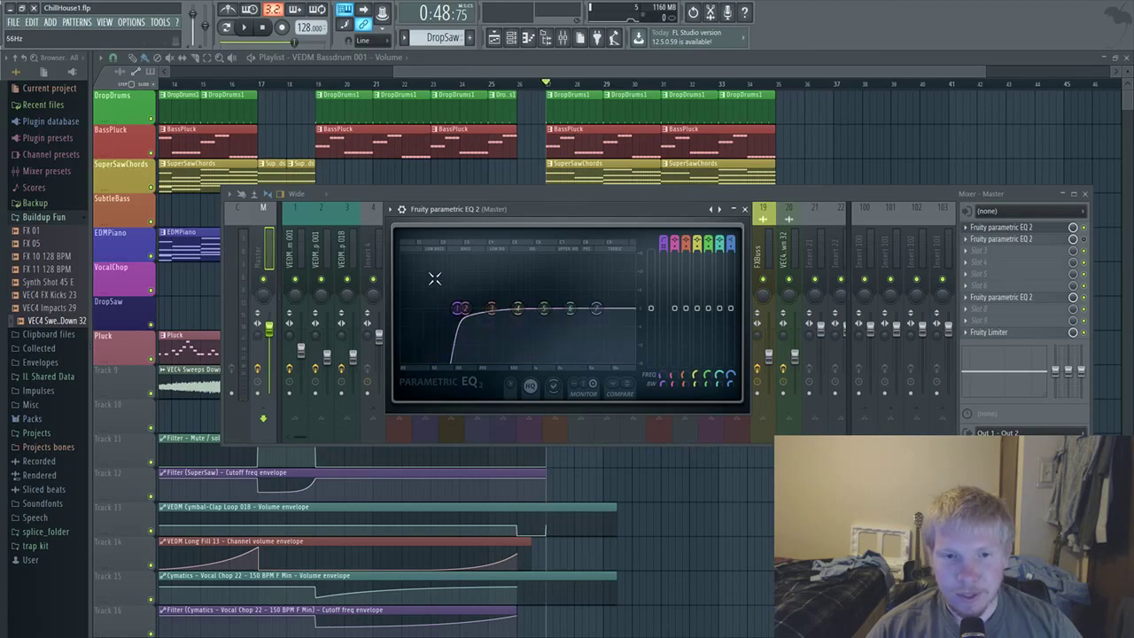
Play and stop the song with the Master's parametric EQ open, close it, then open the Channel Rack
click(745, 209)
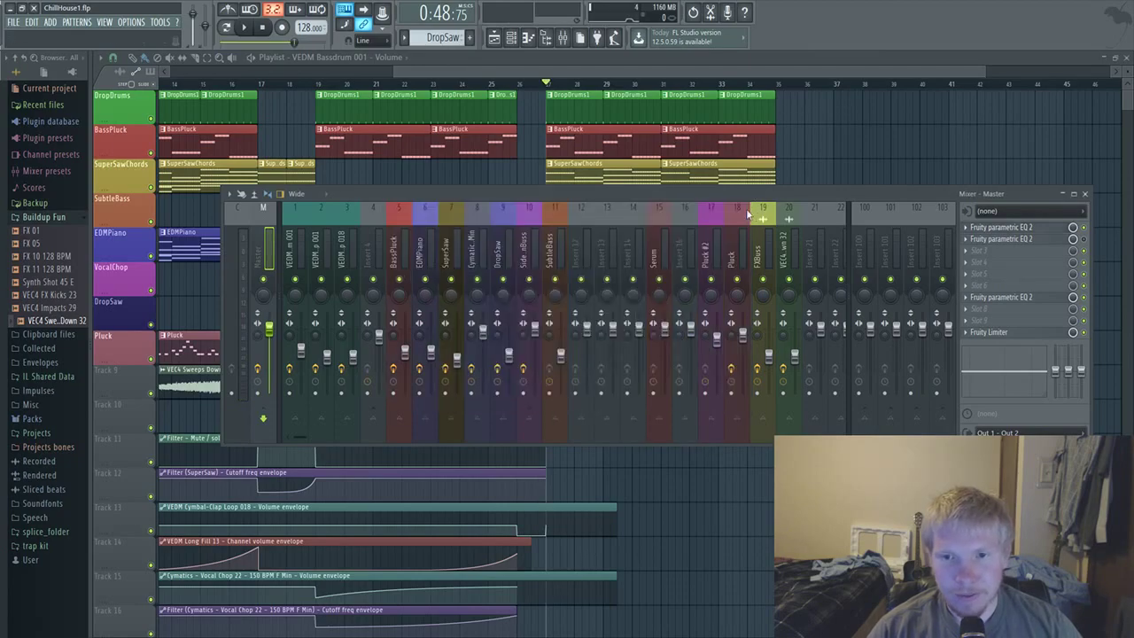
click(1071, 239)
click(1088, 247)
key(space)
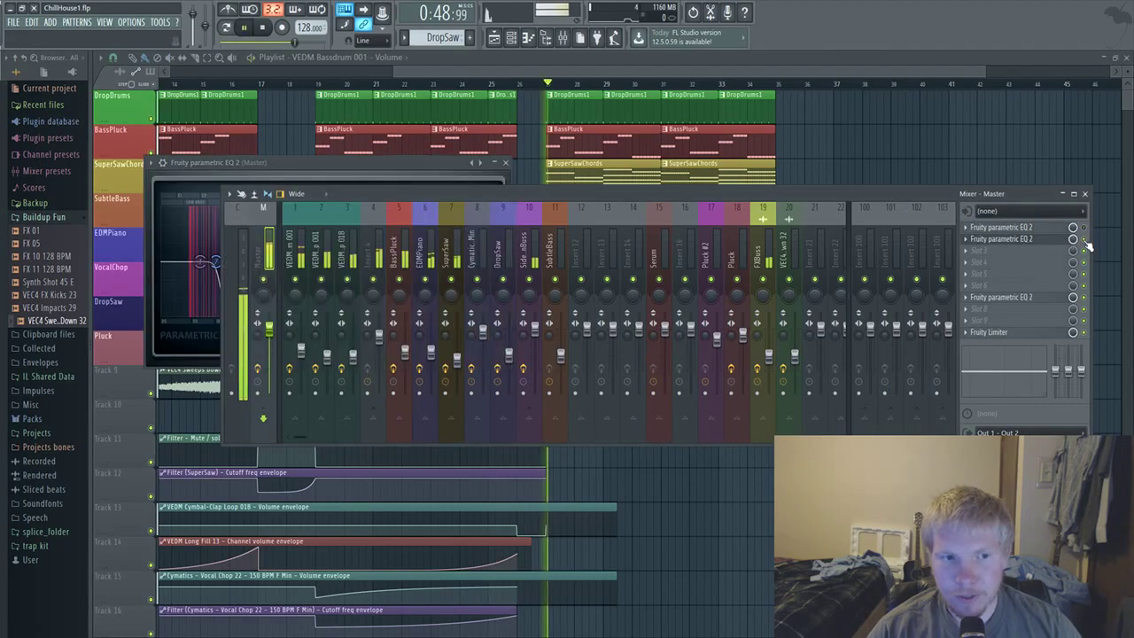
click(418, 167)
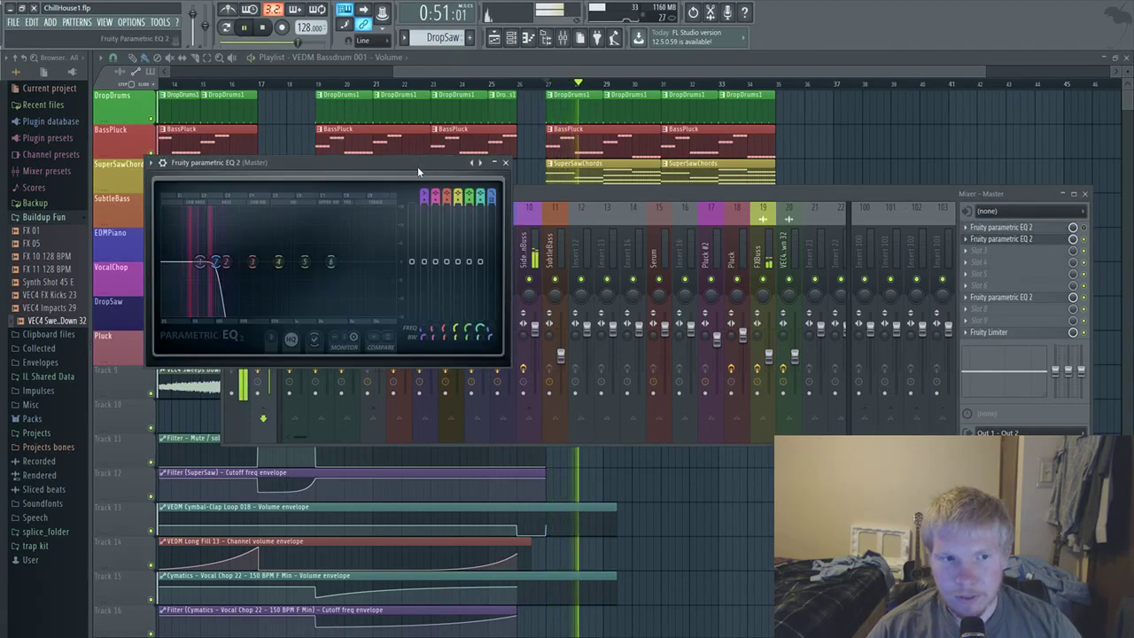
key(space)
click(506, 163)
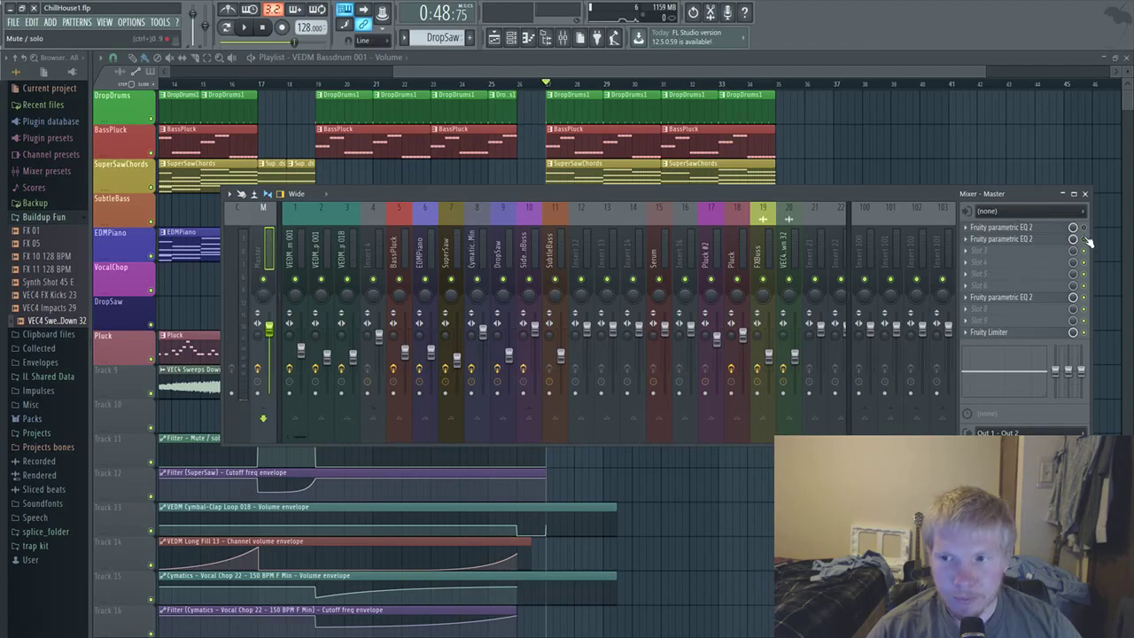
key(F6)
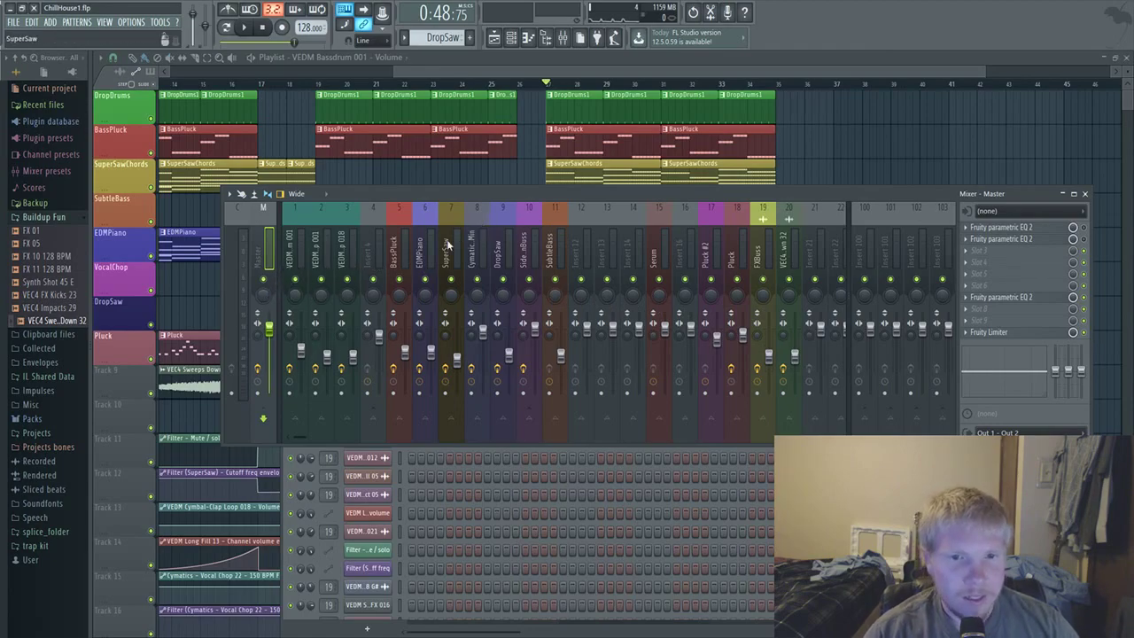
Review Fruity Reeverb 2 on insert 8 Cymatics Vocal Chop, then solo and play that insert
click(422, 256)
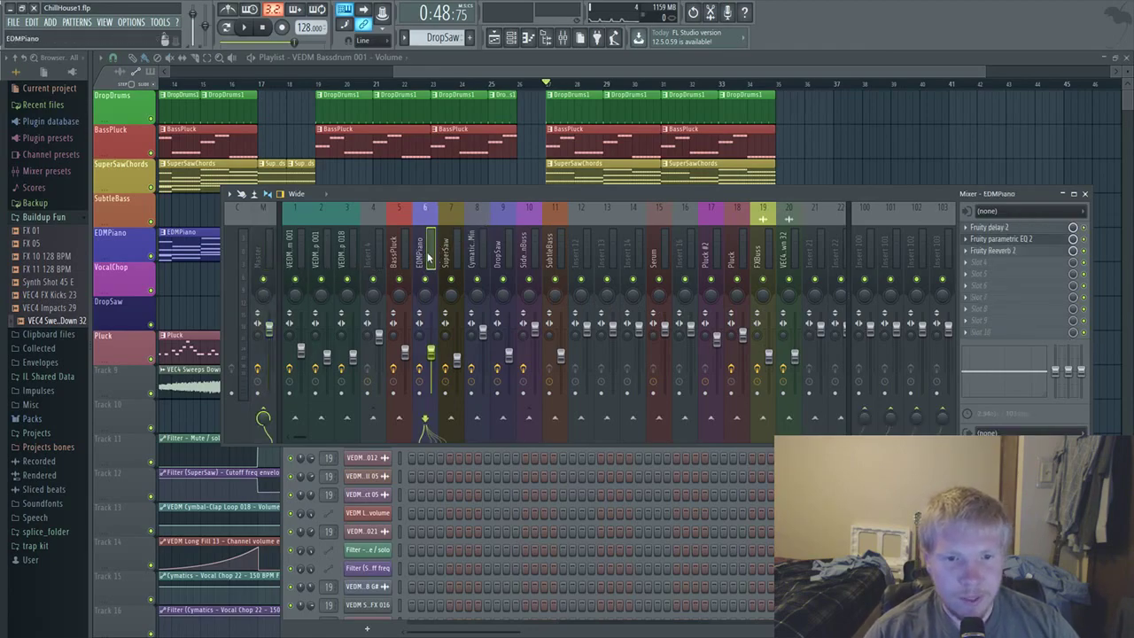
click(477, 257)
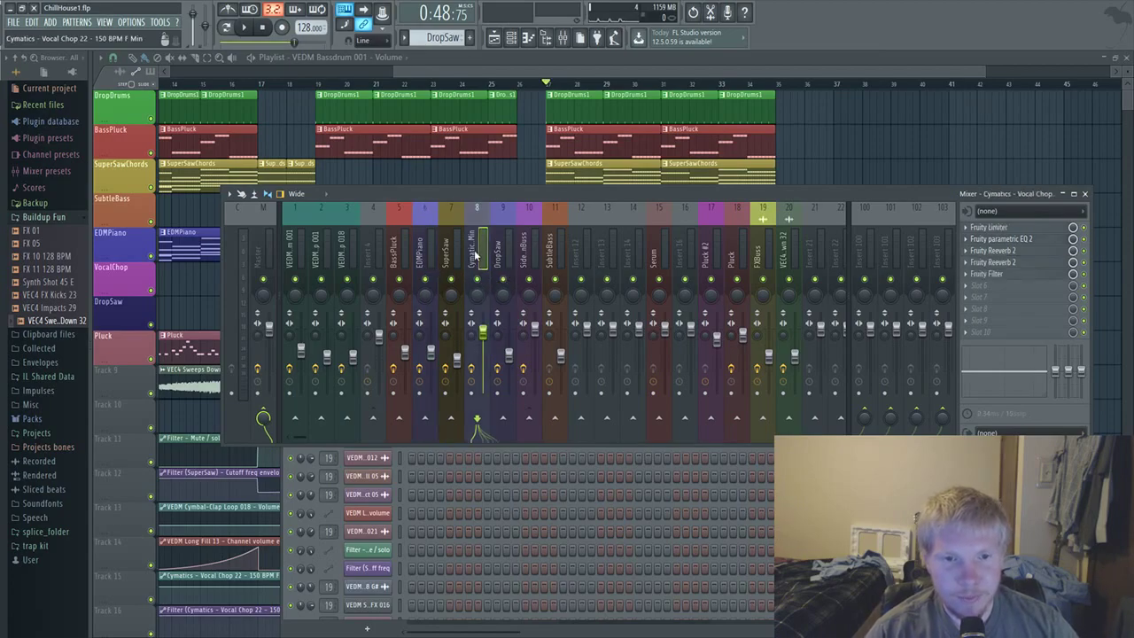
click(985, 263)
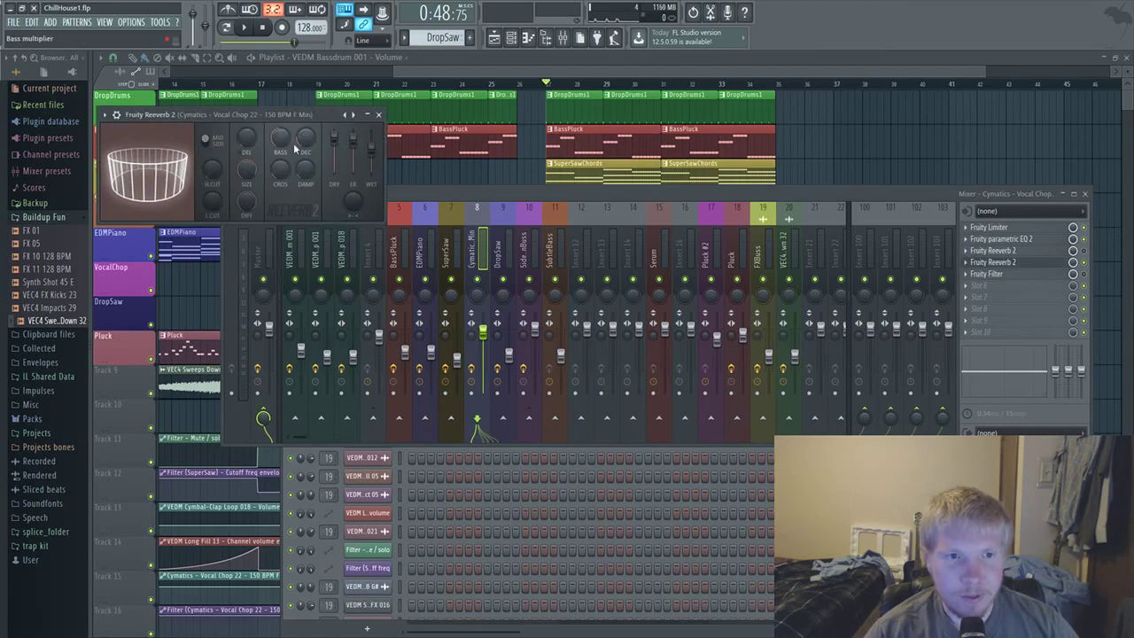
click(379, 115)
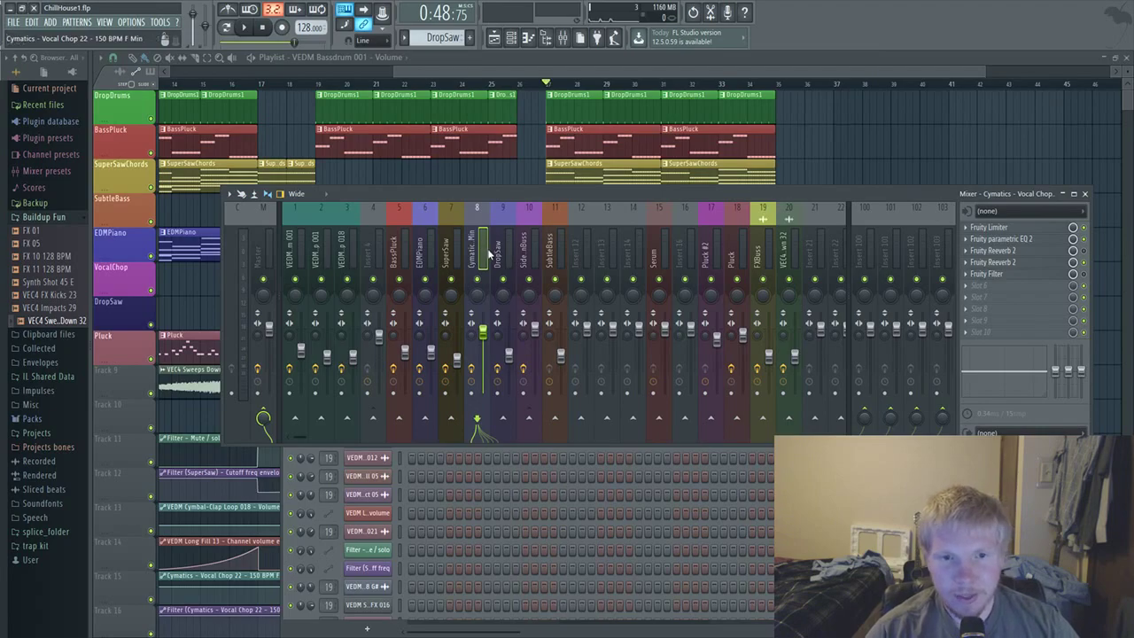
right_click(477, 277)
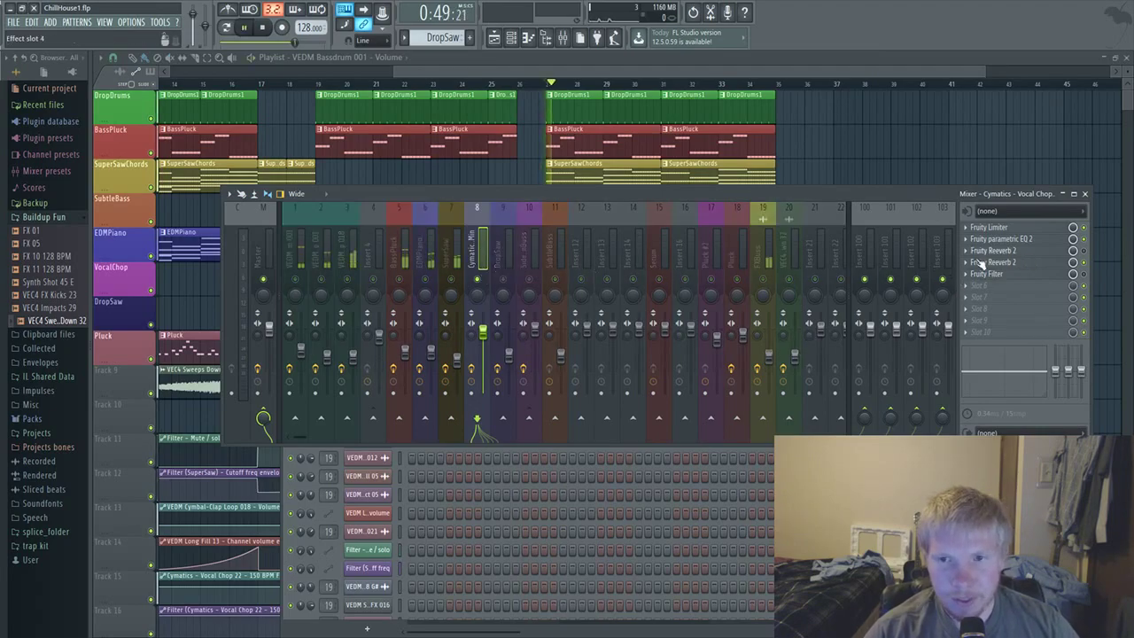
key(space)
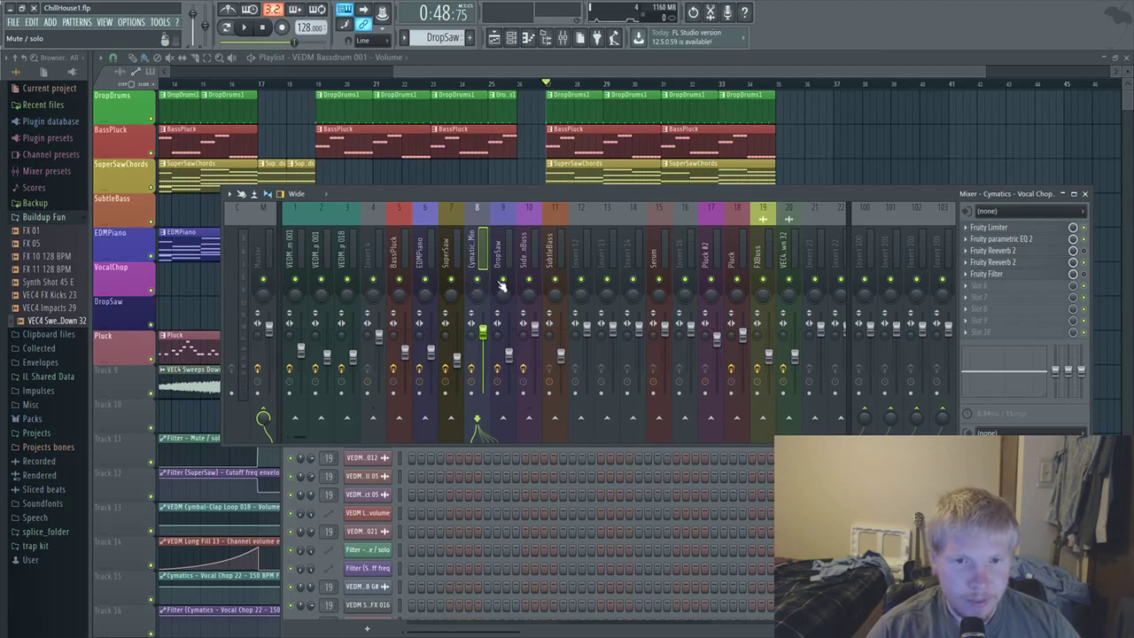
Solo DropSaw and play it while viewing its effects chain, then unsolo it
right_click(502, 282)
key(space)
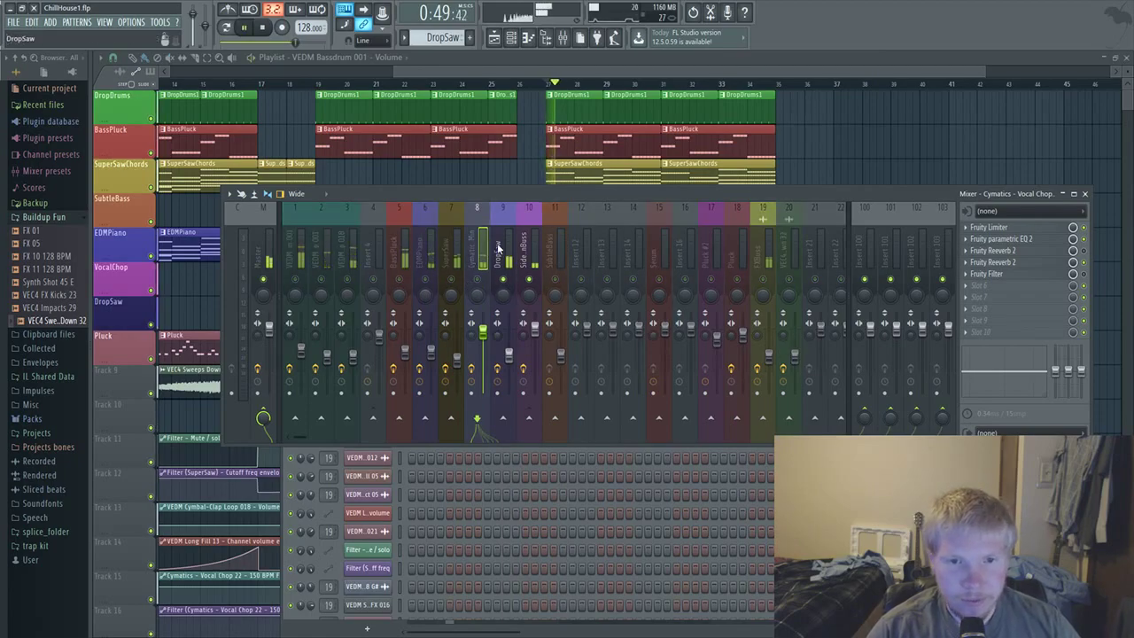
click(497, 243)
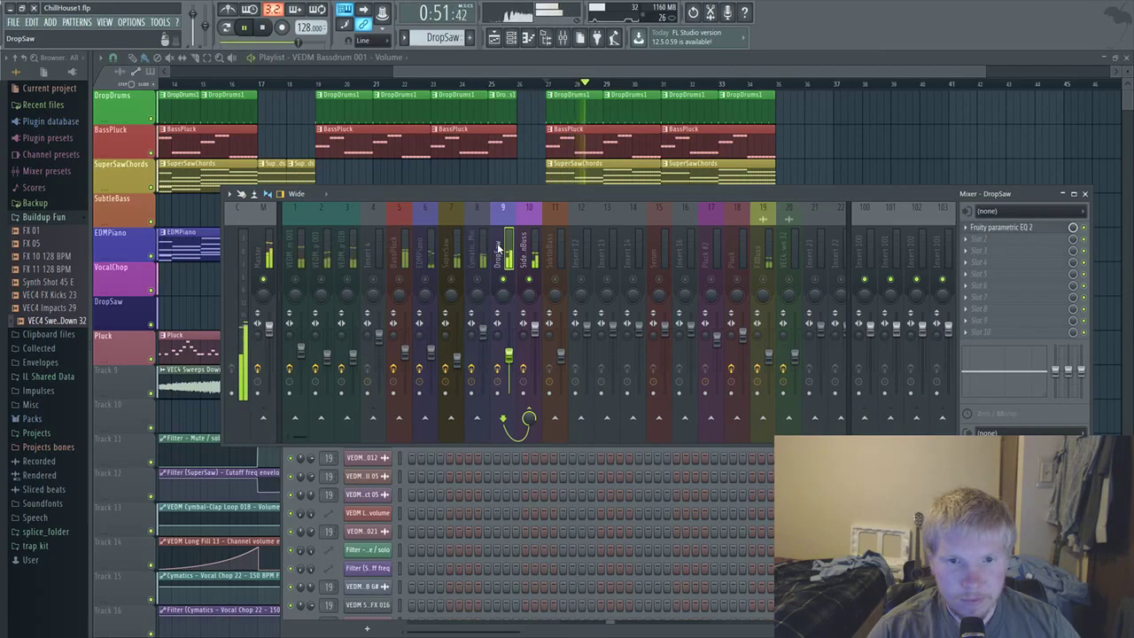
key(space)
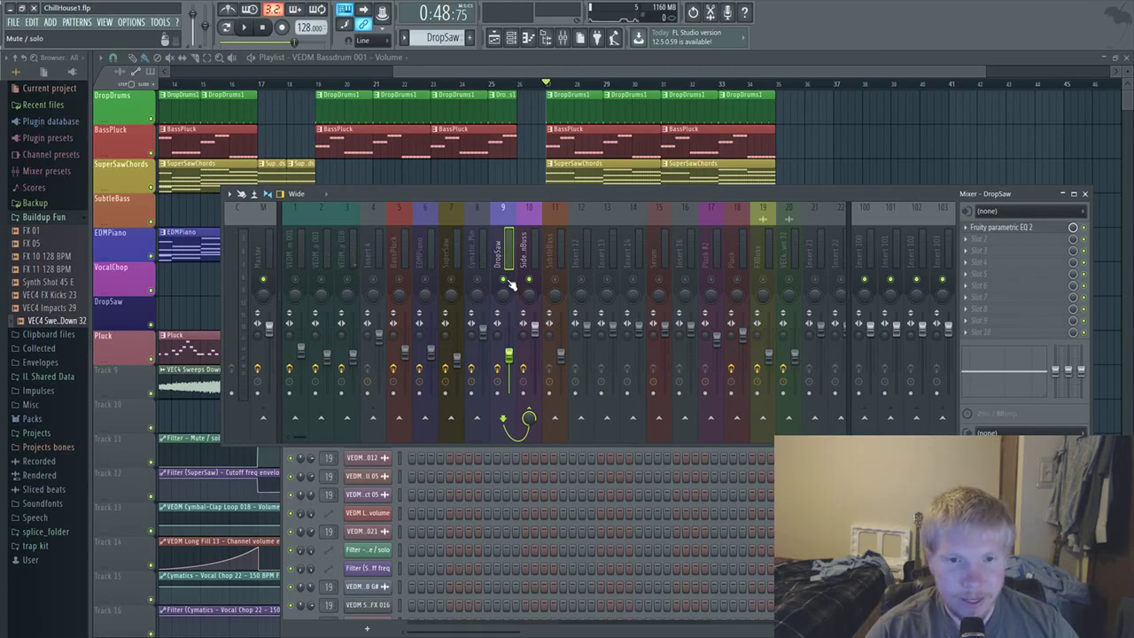
right_click(507, 280)
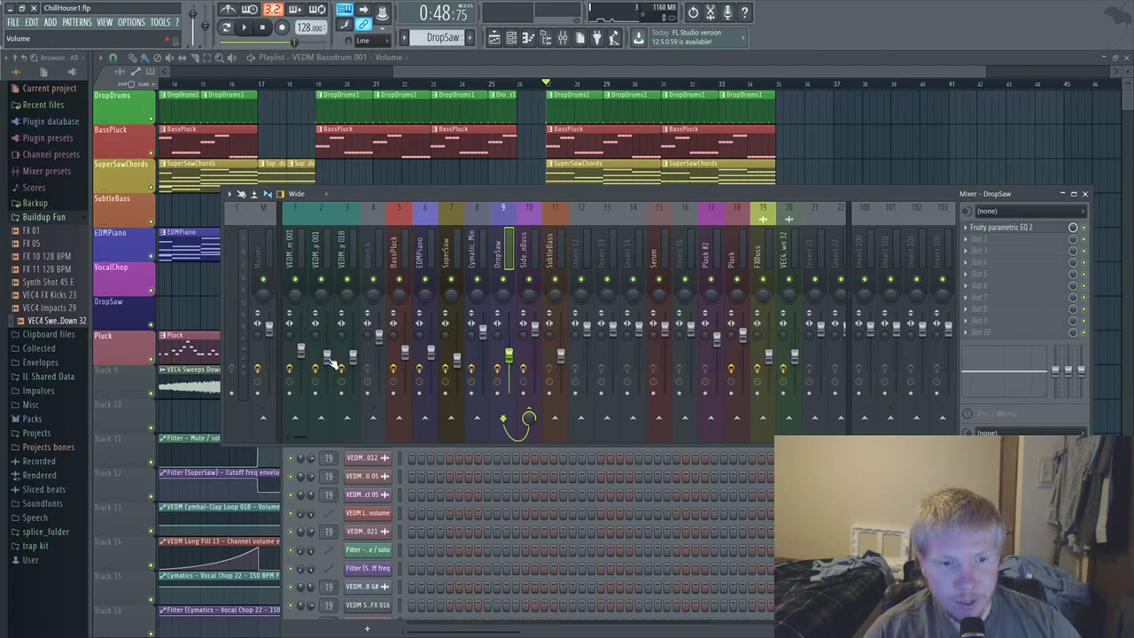
Pull the cowbell loop's fader down to about -11.2 dB and select Cymatics Vocal Chop
drag(327, 357, 327, 392)
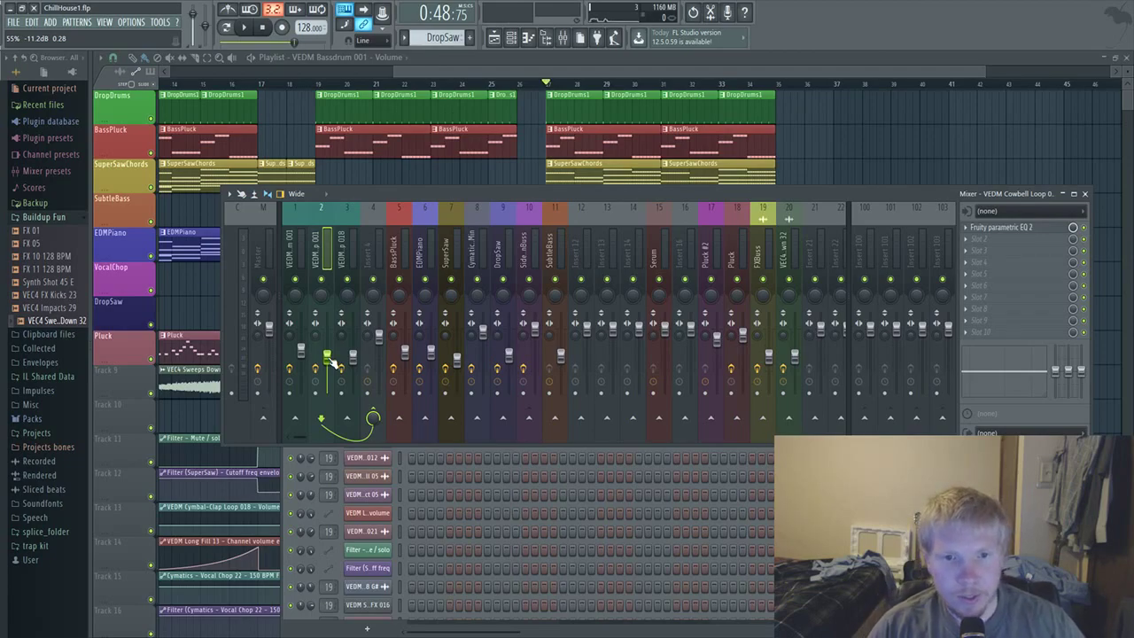
click(470, 254)
Boost band 5 on the vocal chop's Parametric EQ 2, then open the Master's first EQ
click(1002, 239)
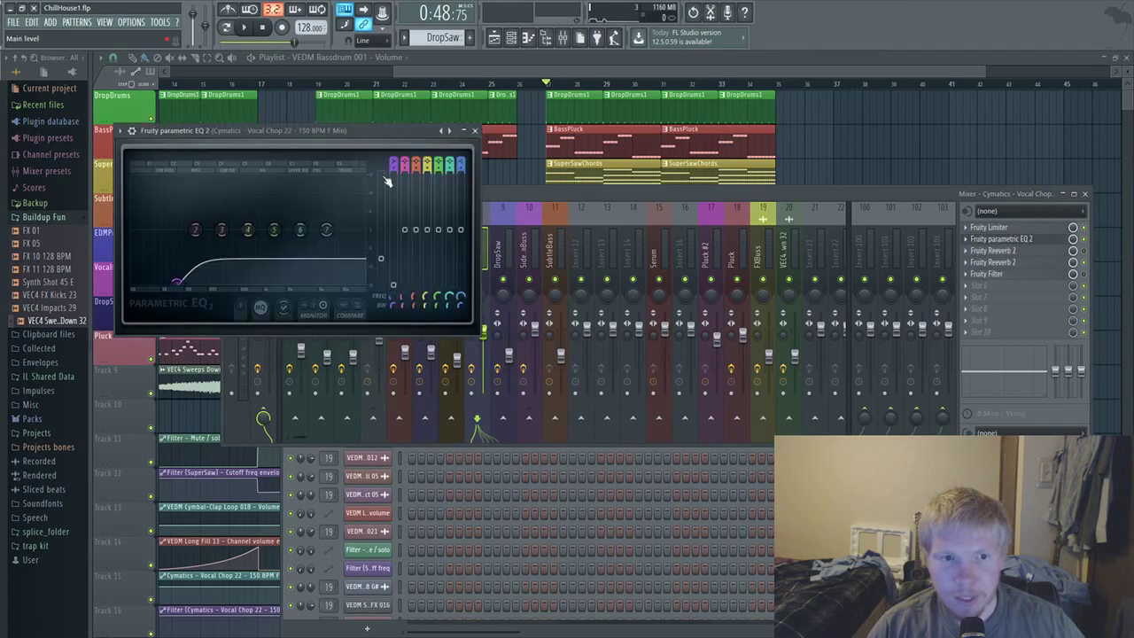
mouse_move(327, 230)
mouse_down()
mouse_move(328, 160)
mouse_move(328, 182)
mouse_move(254, 182)
mouse_move(272, 236)
mouse_up()
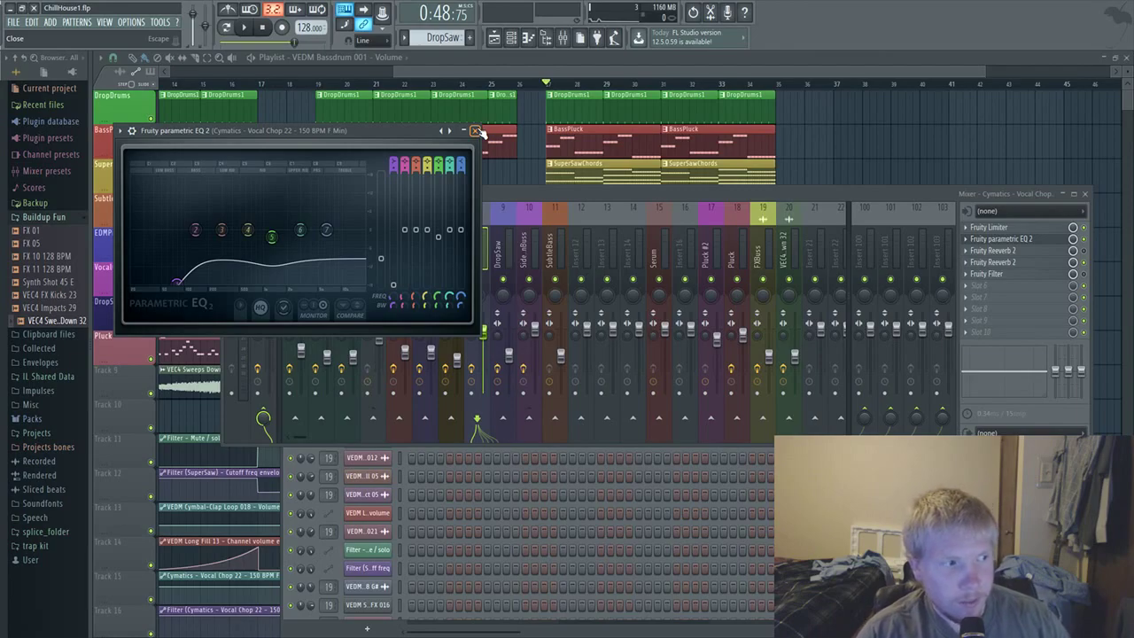
click(477, 130)
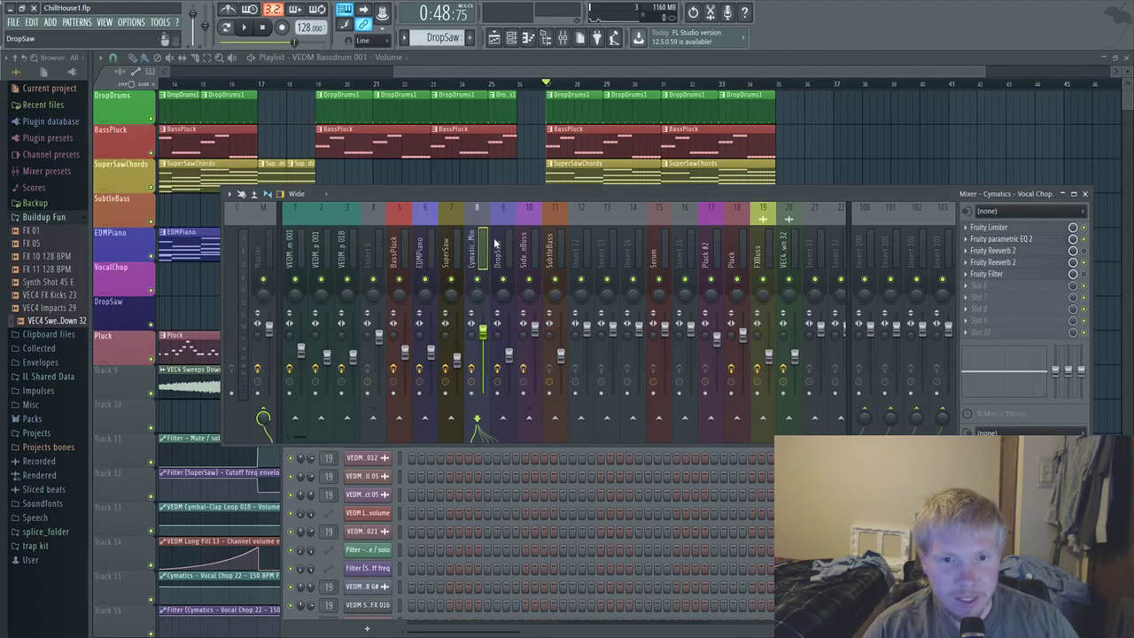
click(263, 258)
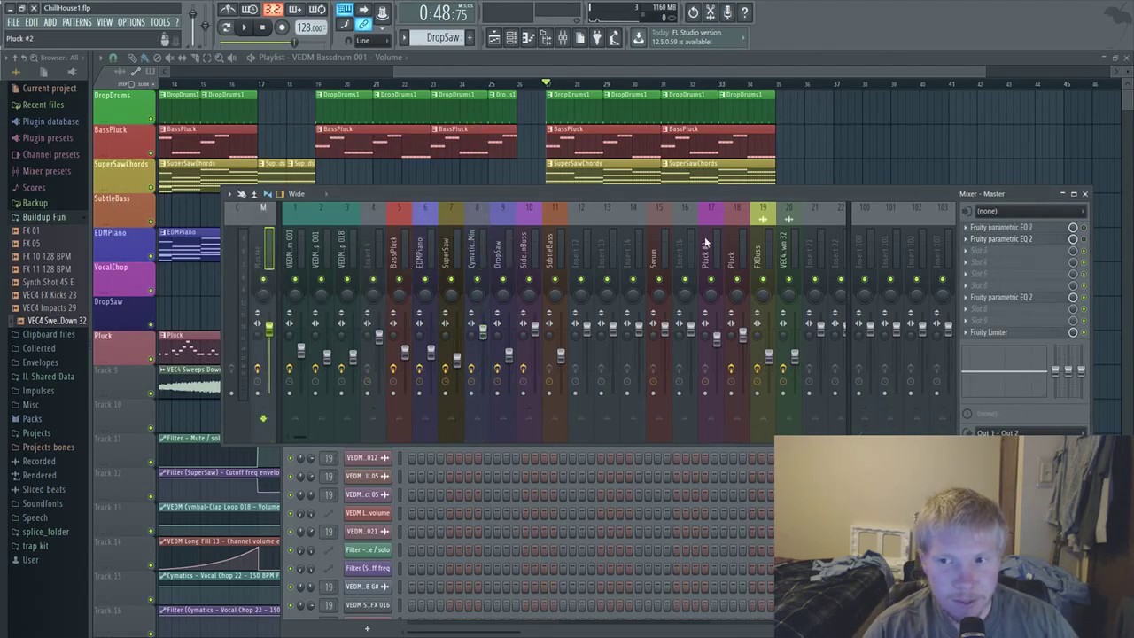
click(1055, 229)
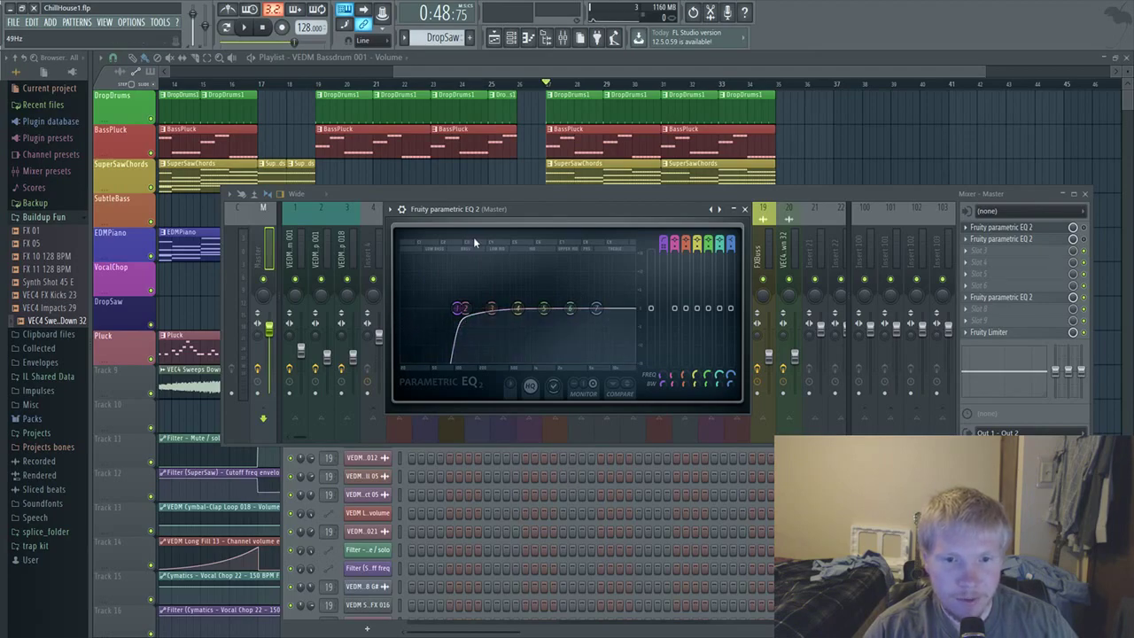
Close the master EQ, then play the song through the Master's Fruity Limiter and close it
click(743, 210)
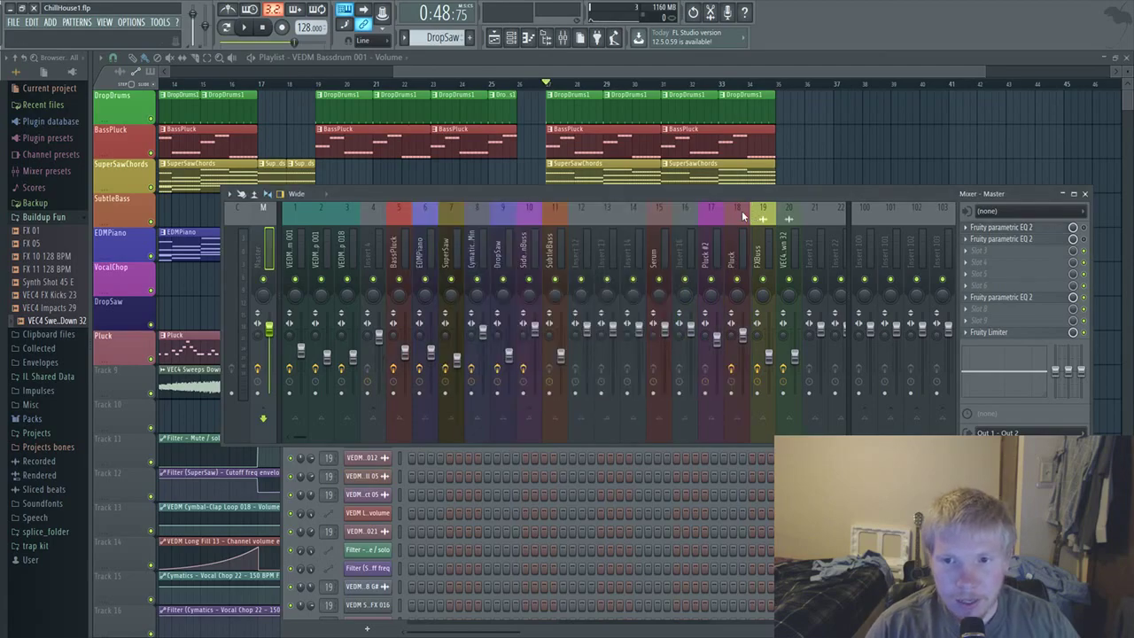
click(1011, 333)
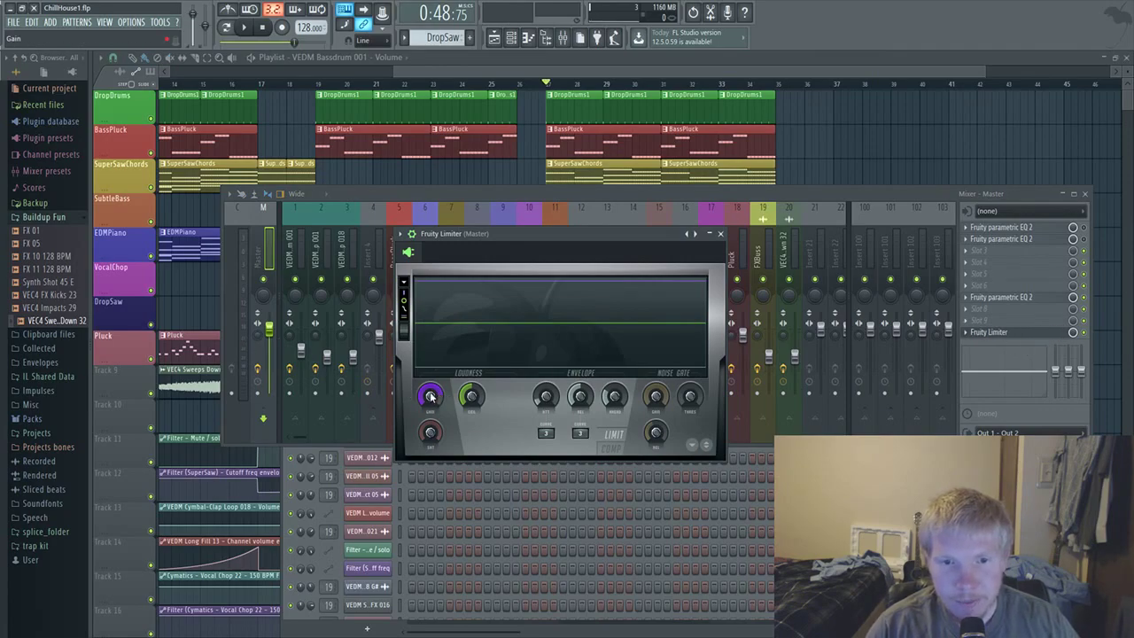
key(space)
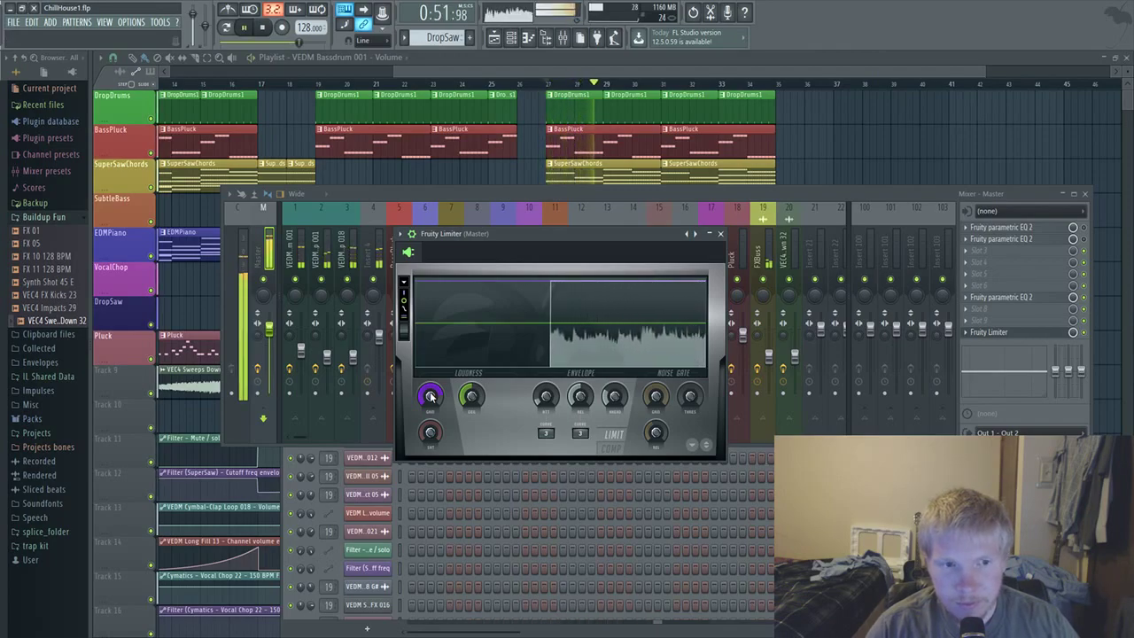
key(space)
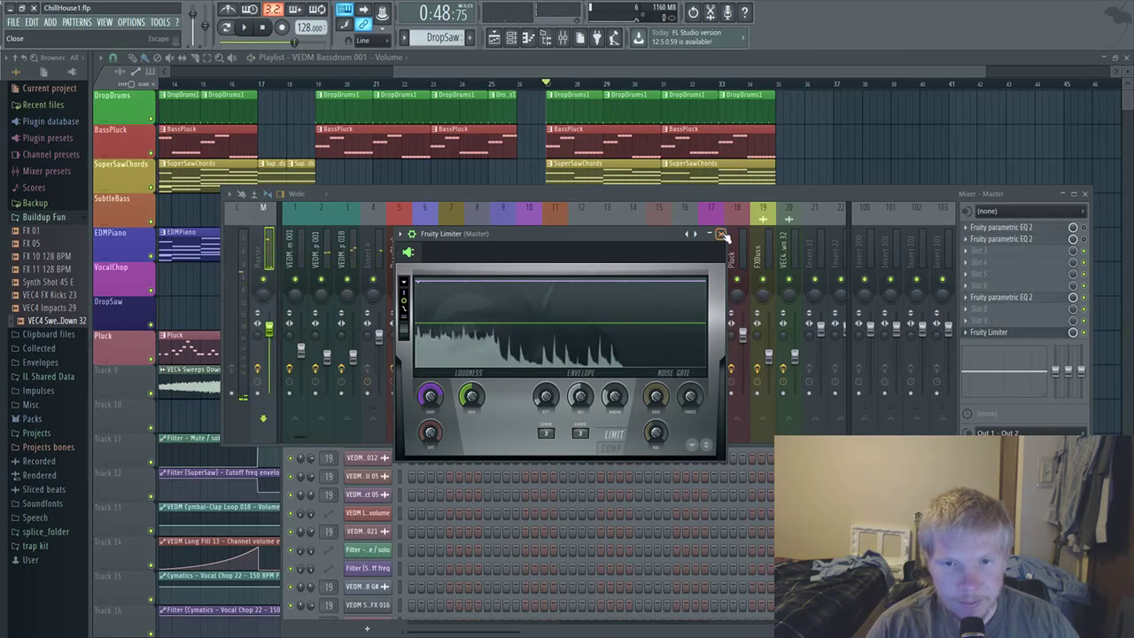
click(720, 234)
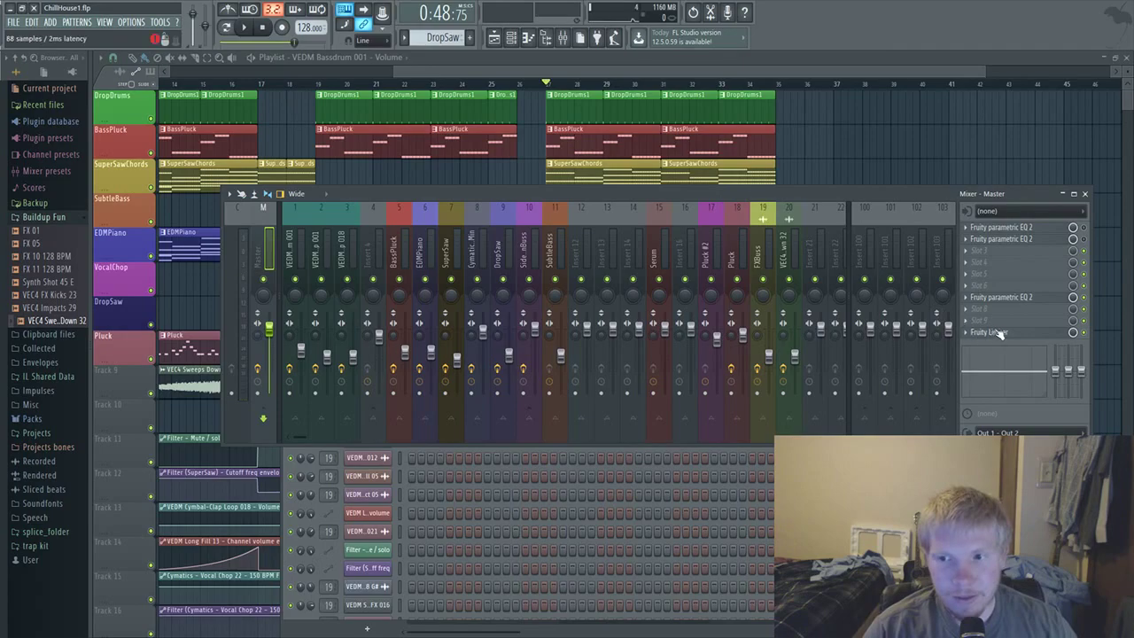
key(space)
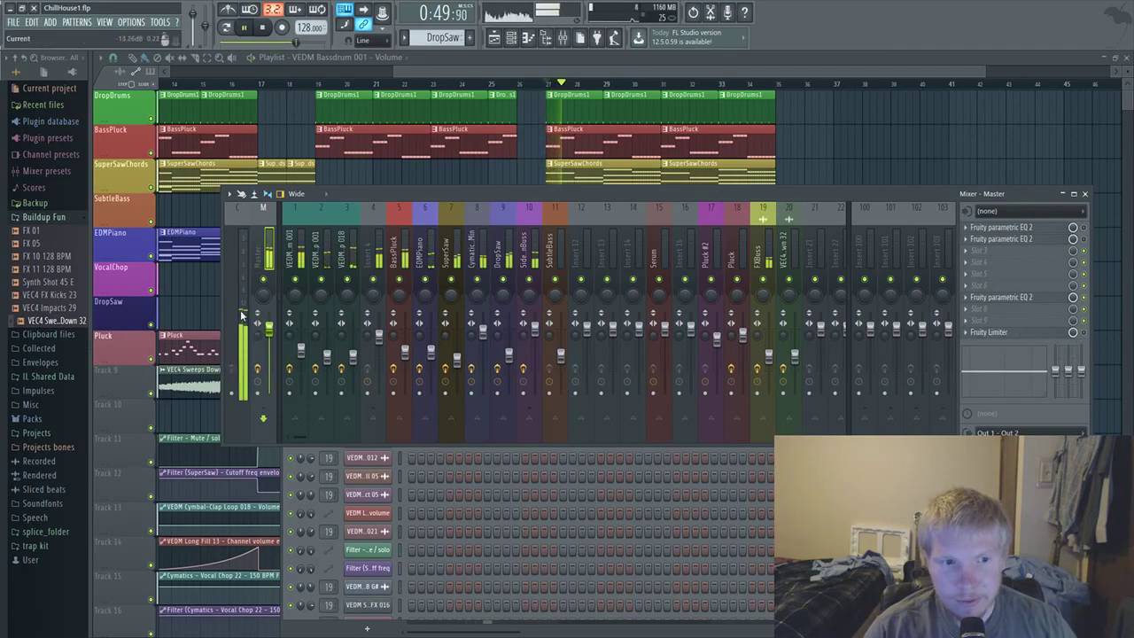
key(space)
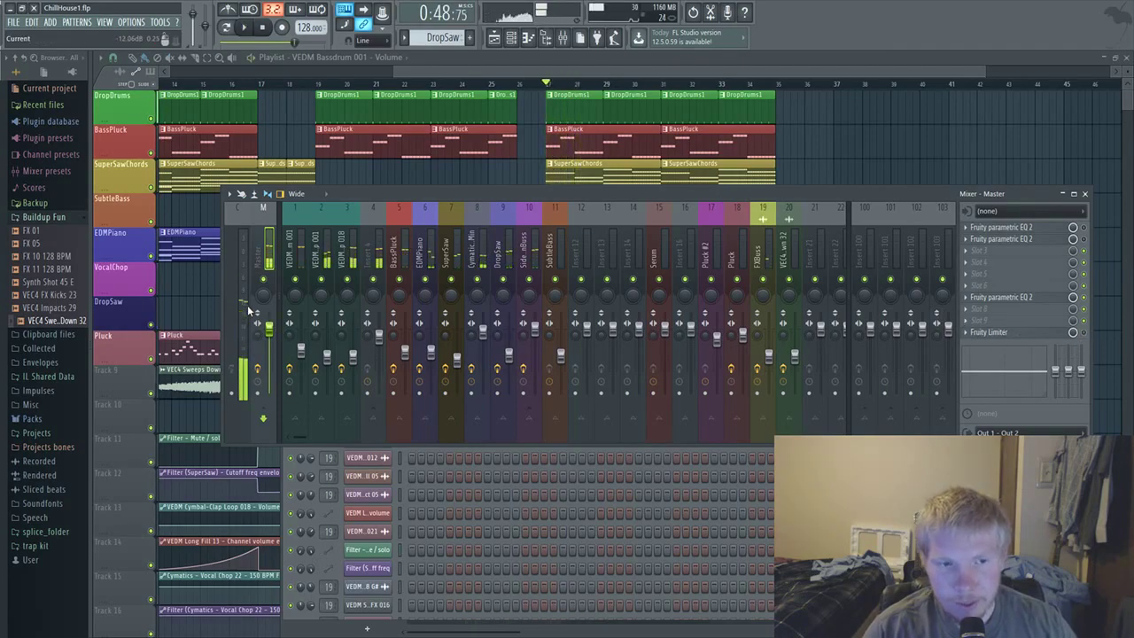